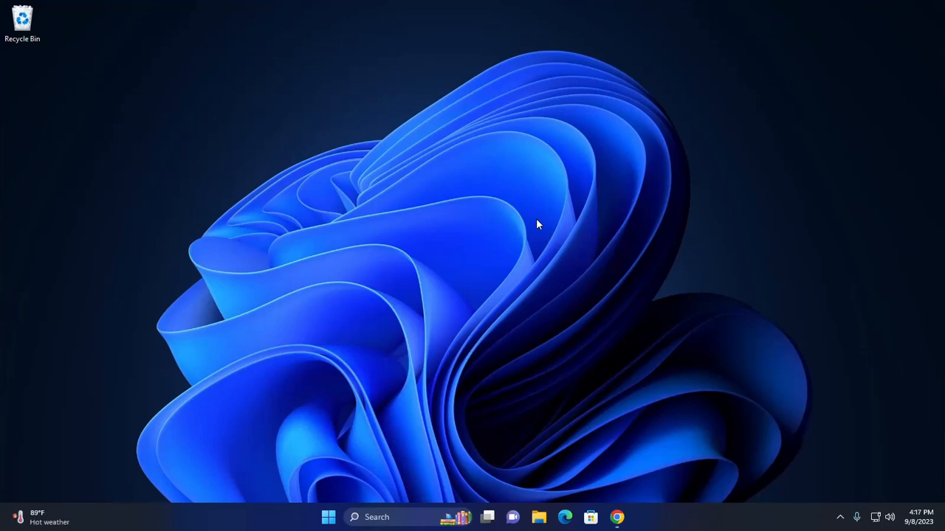
Step: Download wordpress-6.3.1.zip from WordPress.org, then return to the XAMPP download tab
left_click(617, 517)
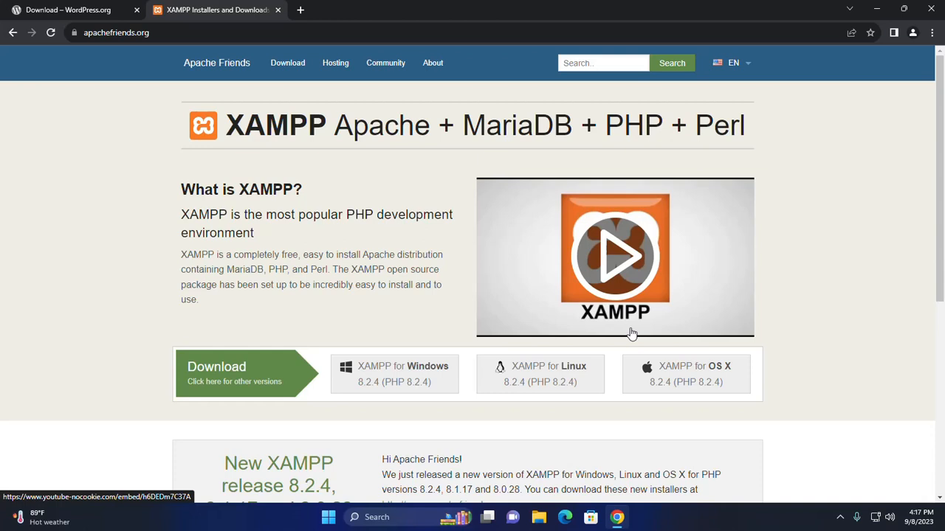
left_click(68, 10)
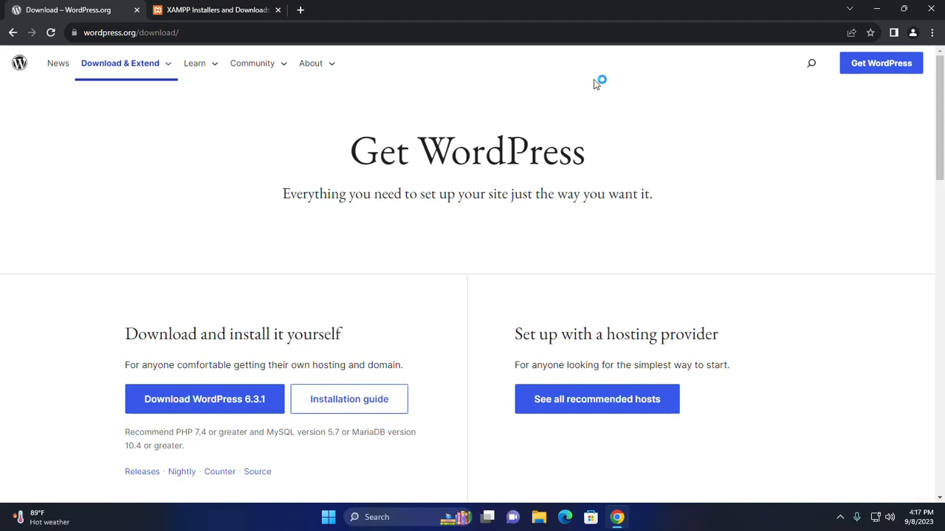
left_click(201, 402)
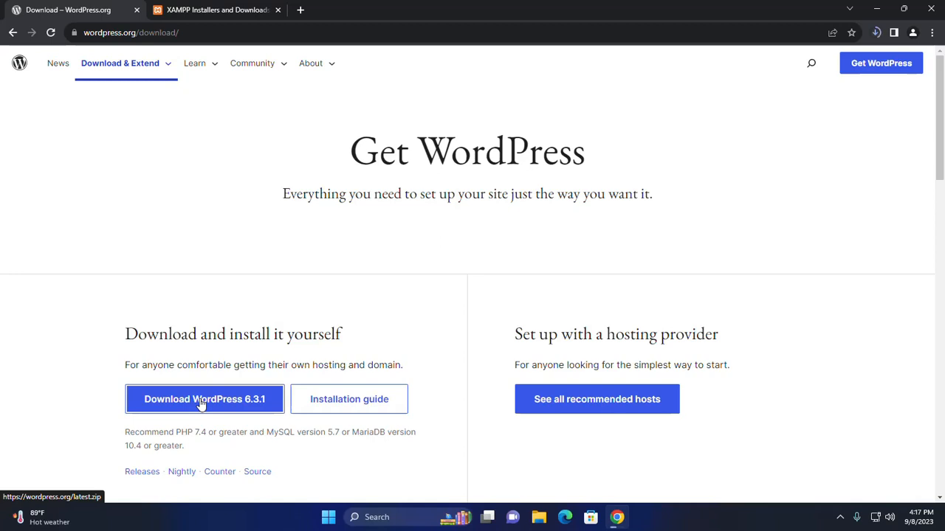
left_click(876, 33)
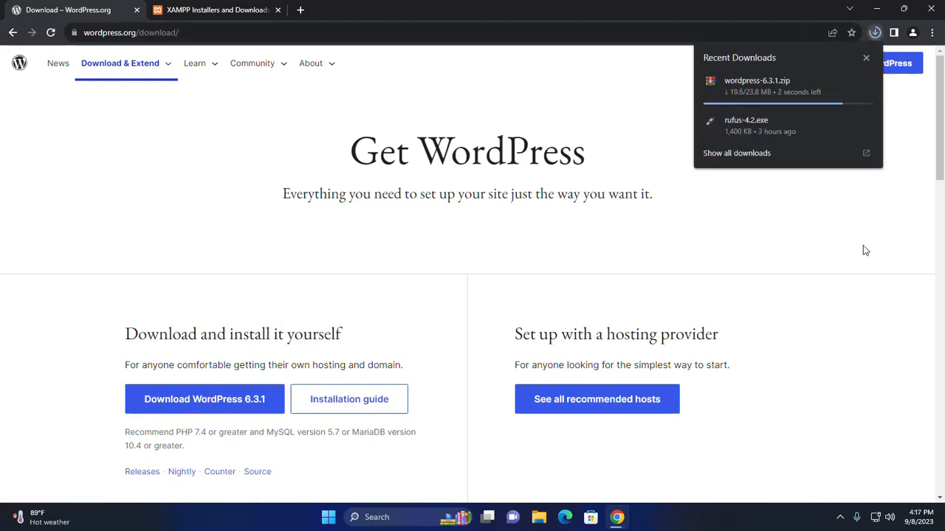
left_click(867, 290)
left_click(185, 7)
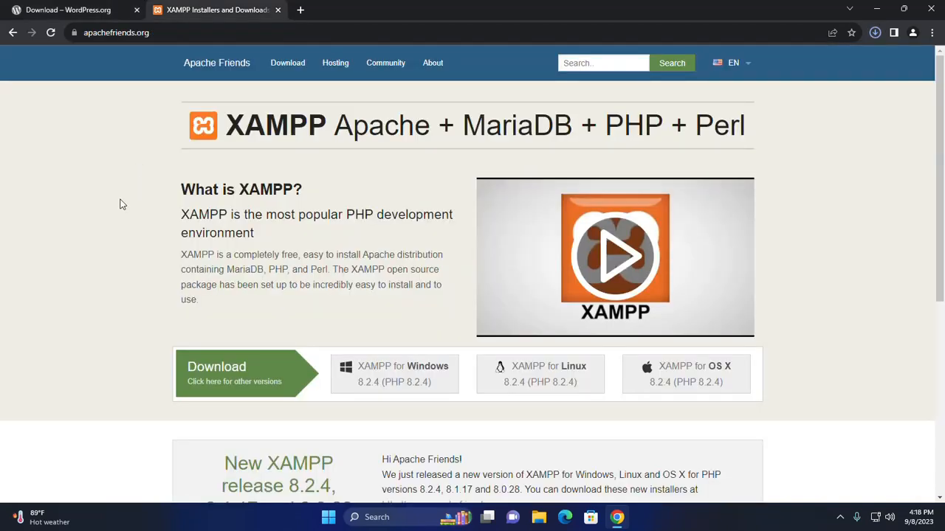
Step: Launch the XAMPP Control Panel from the Start search
left_click(328, 517)
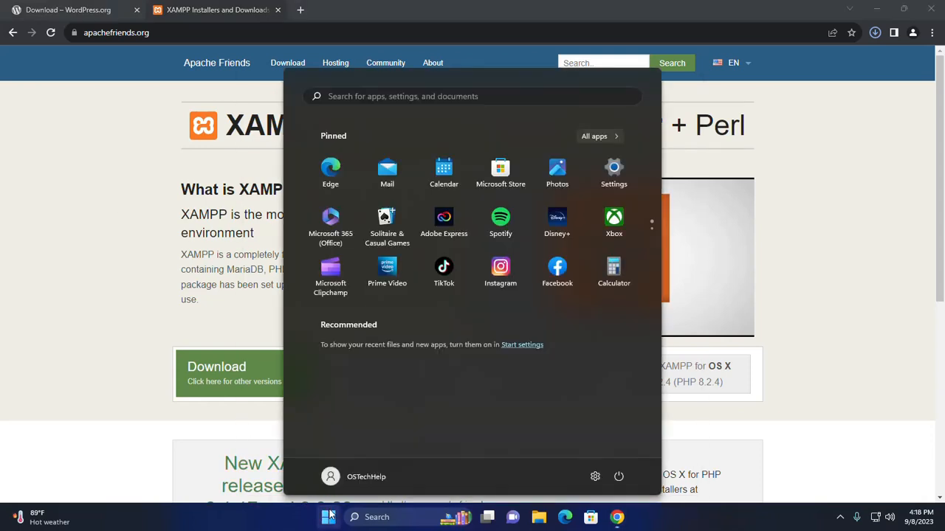
type("xampp")
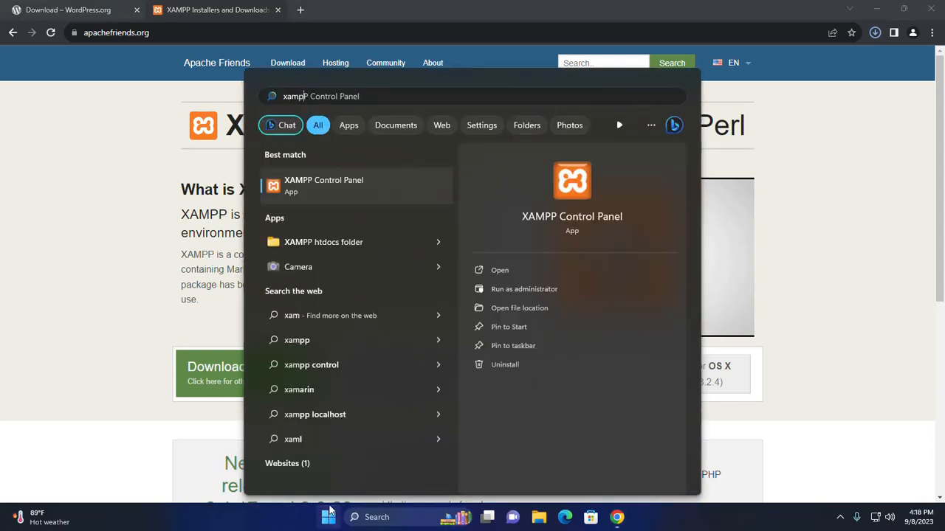
left_click(565, 184)
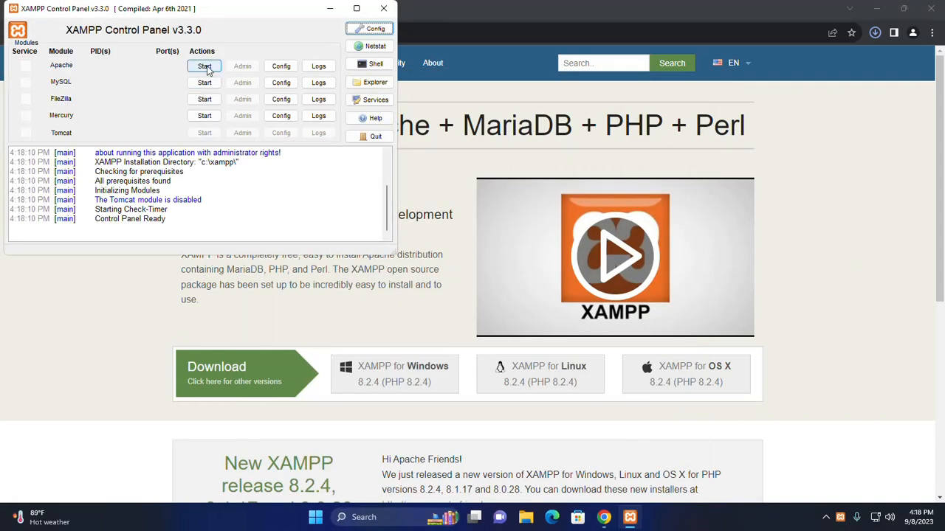
Step: Start the Apache and MySQL servers and minimize the control panel
left_click(203, 68)
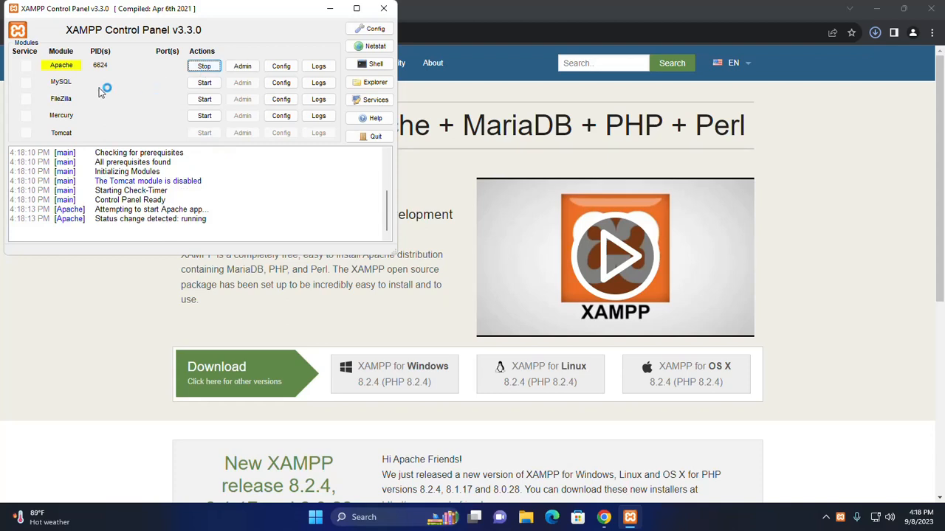
left_click(202, 84)
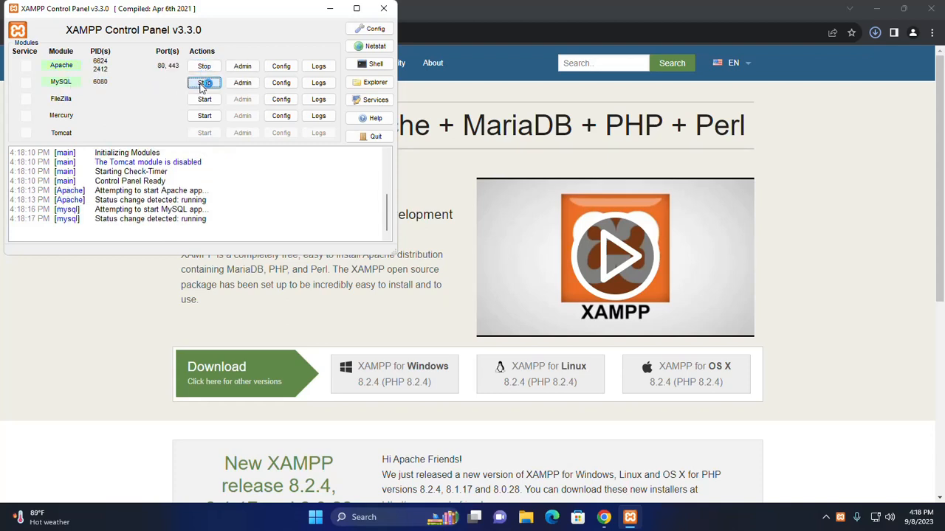
left_click(330, 8)
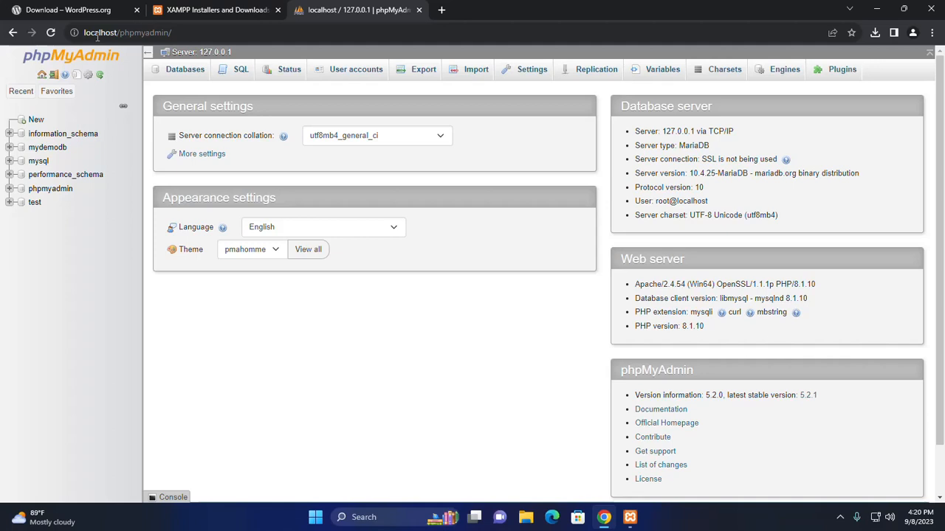
Step: Create the 'wordpress' database with utf8mb4_general_ci collation, then go back to the server home
left_click(185, 74)
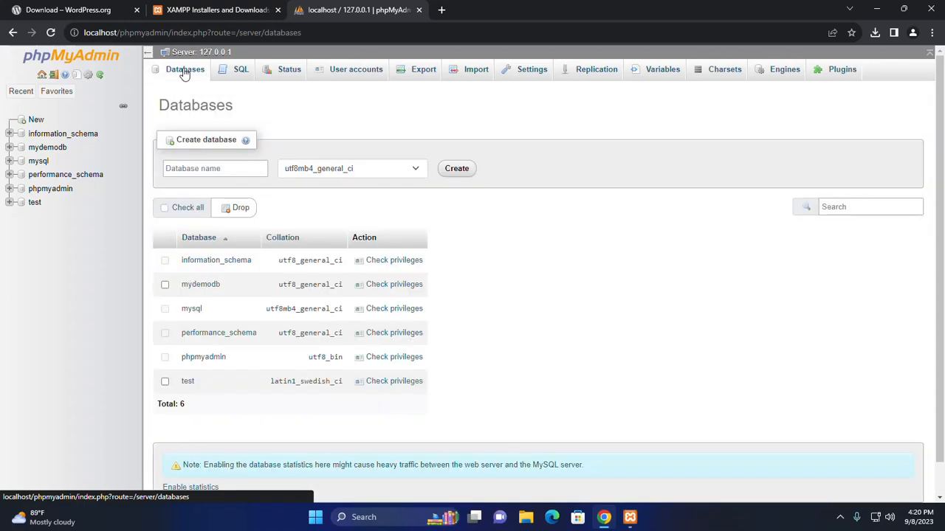
left_click(245, 168)
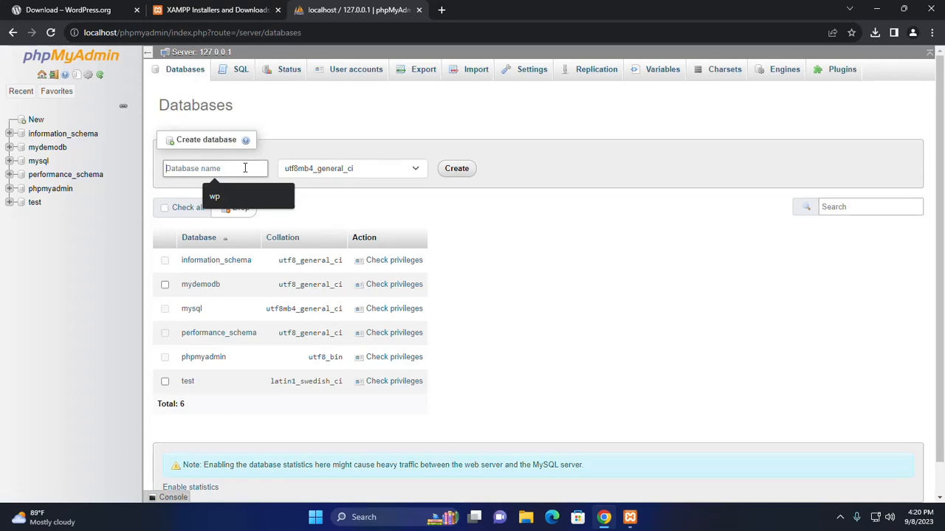
type("wo")
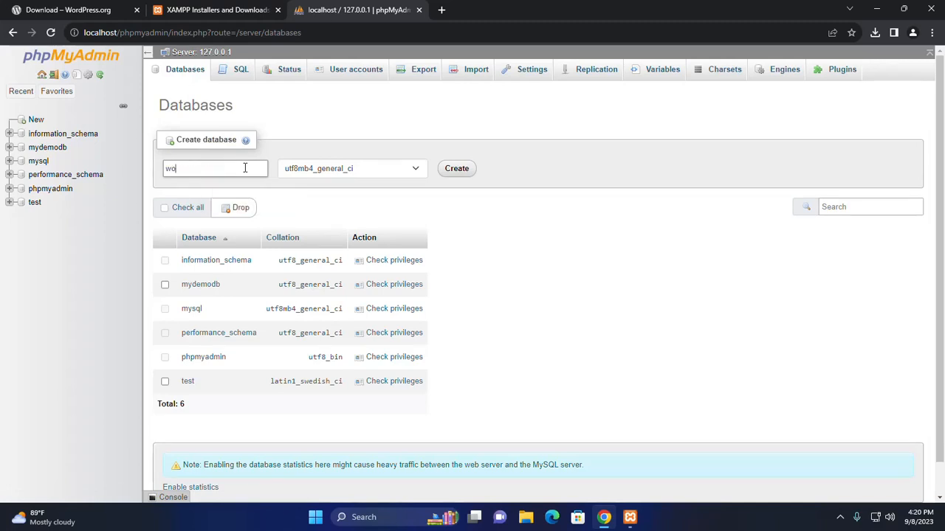
type("rdpress")
left_click(557, 262)
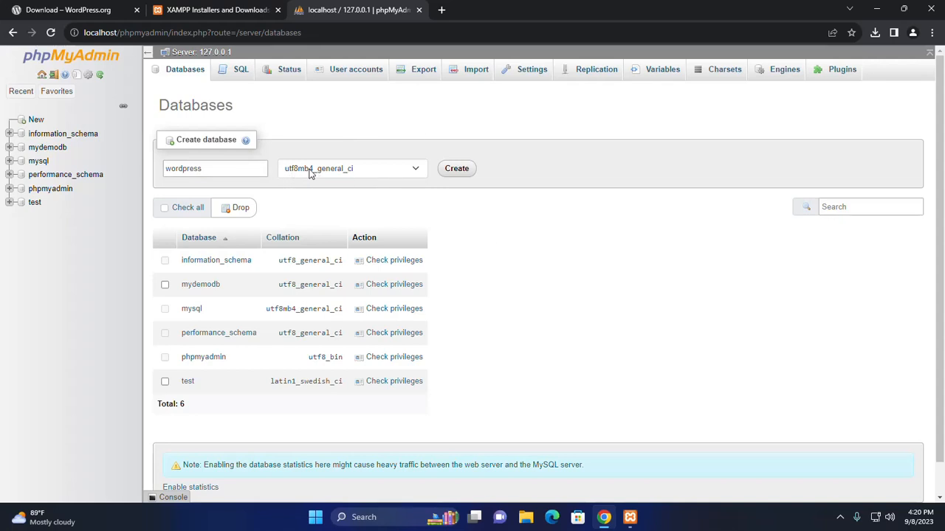
left_click(417, 169)
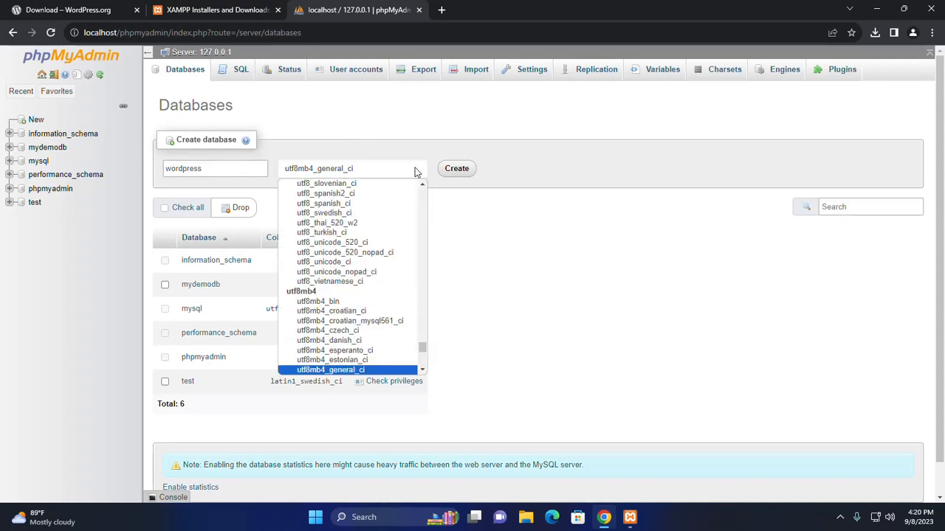
left_click(357, 370)
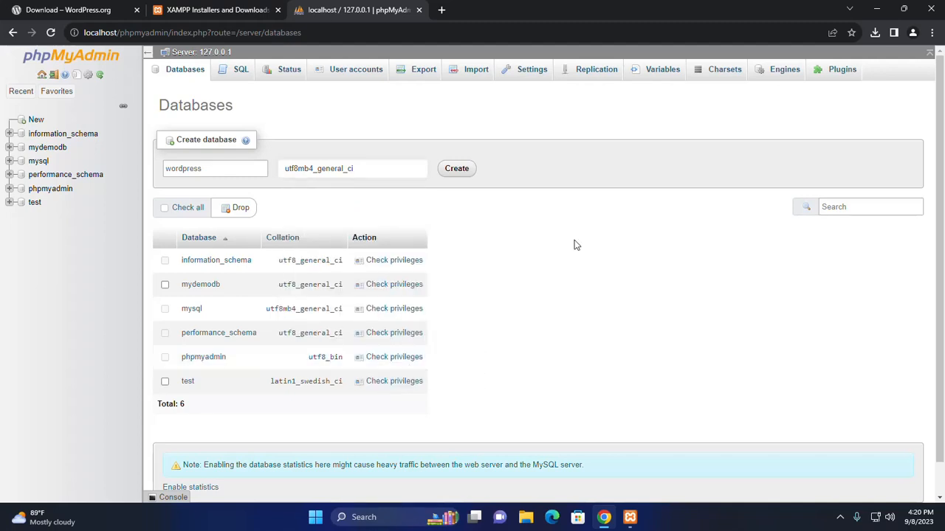
left_click(457, 169)
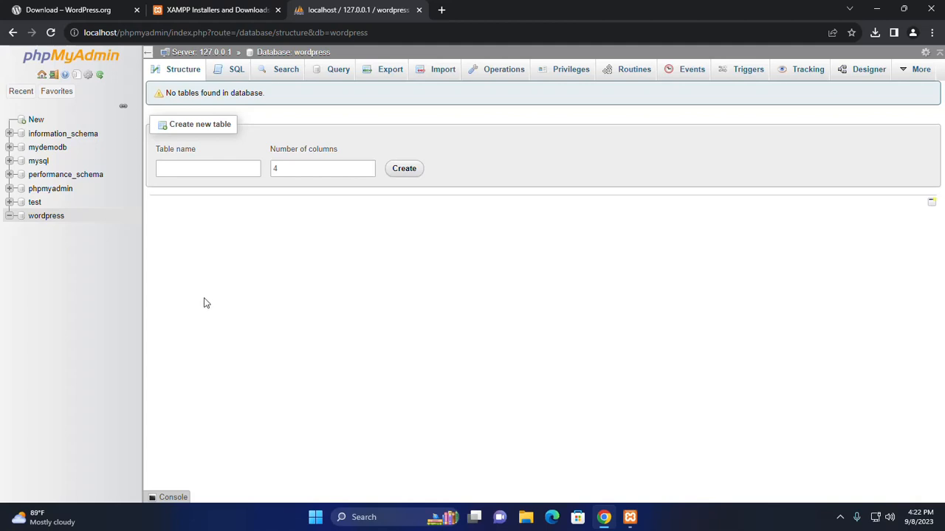
left_click(42, 76)
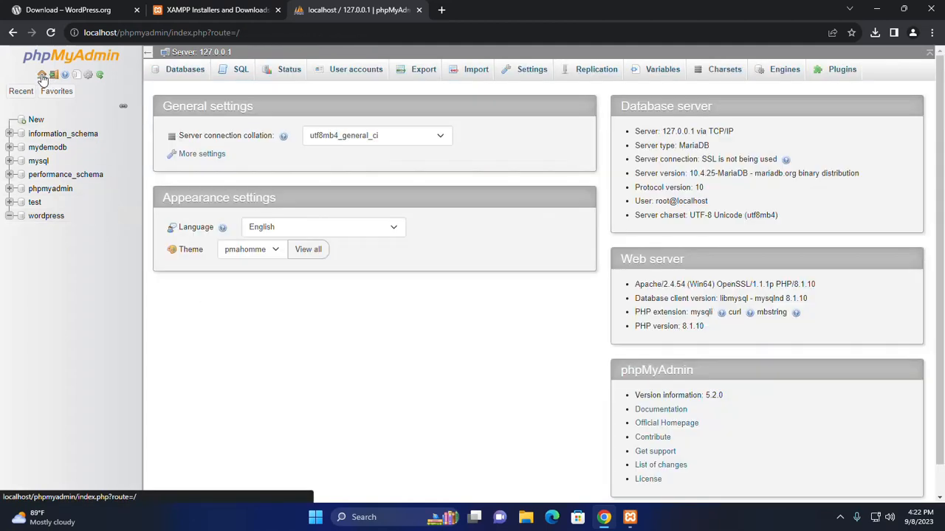
Step: Start a new user account named wordpress with host set to Any host
left_click(349, 74)
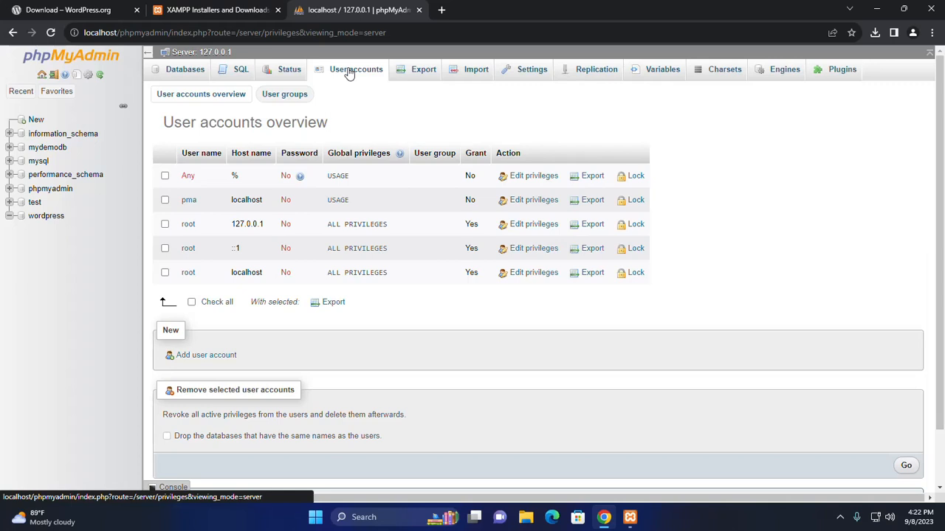
left_click(196, 356)
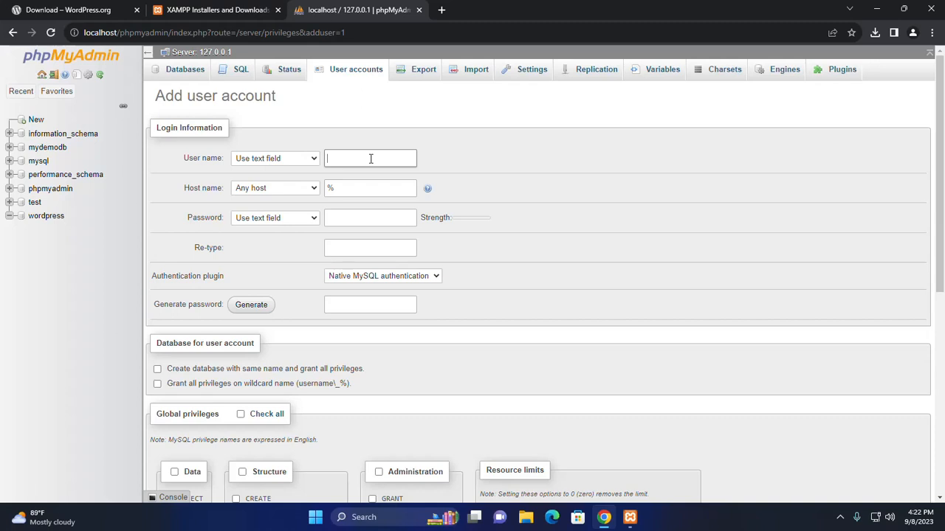
type("wordpress")
left_click(367, 187)
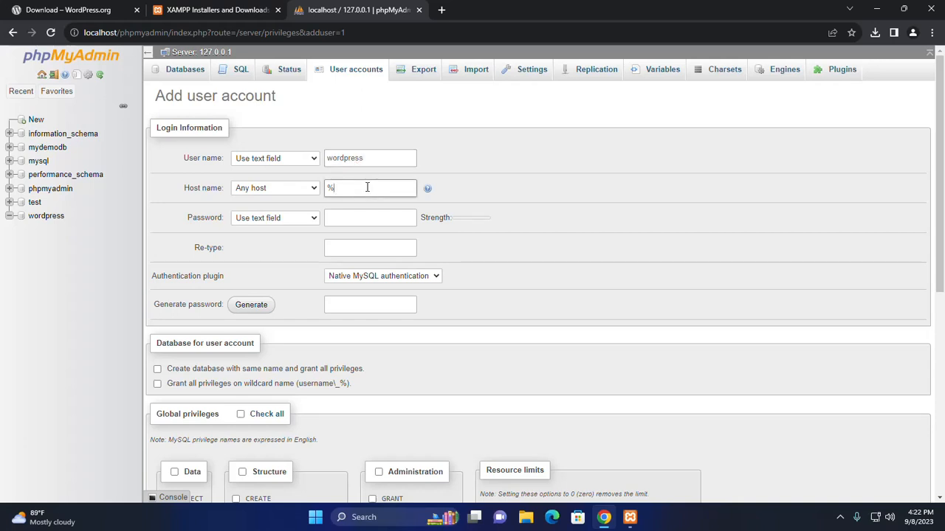
left_click(314, 189)
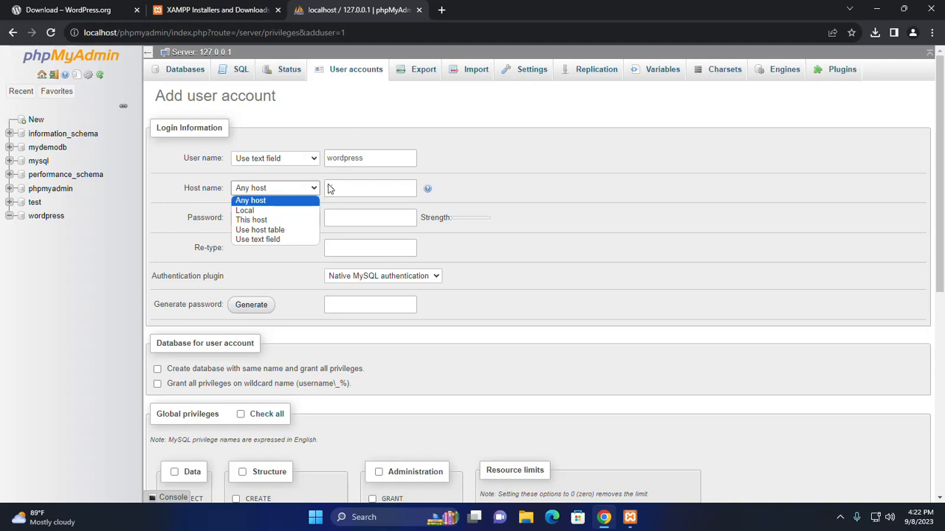
left_click(496, 127)
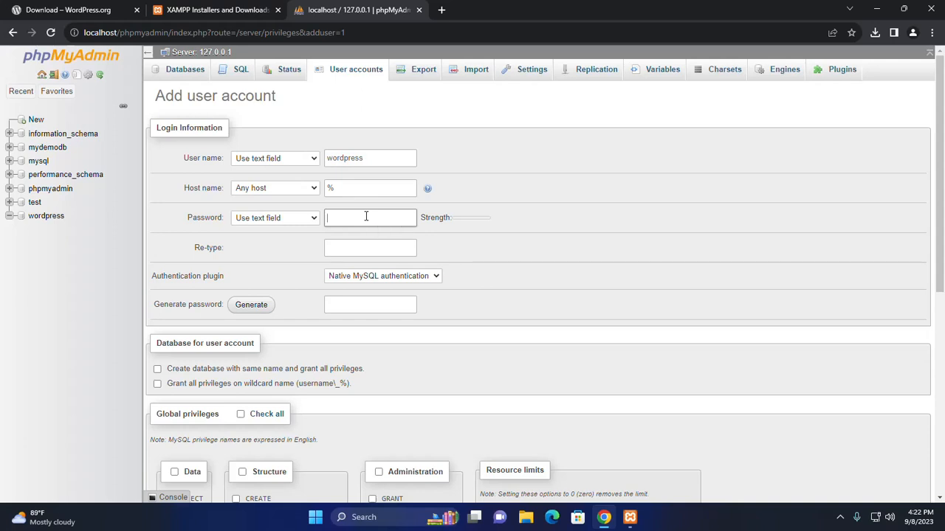
Step: Generate a strong password for the wordpress user, copy it, and submit the account
left_click(363, 245)
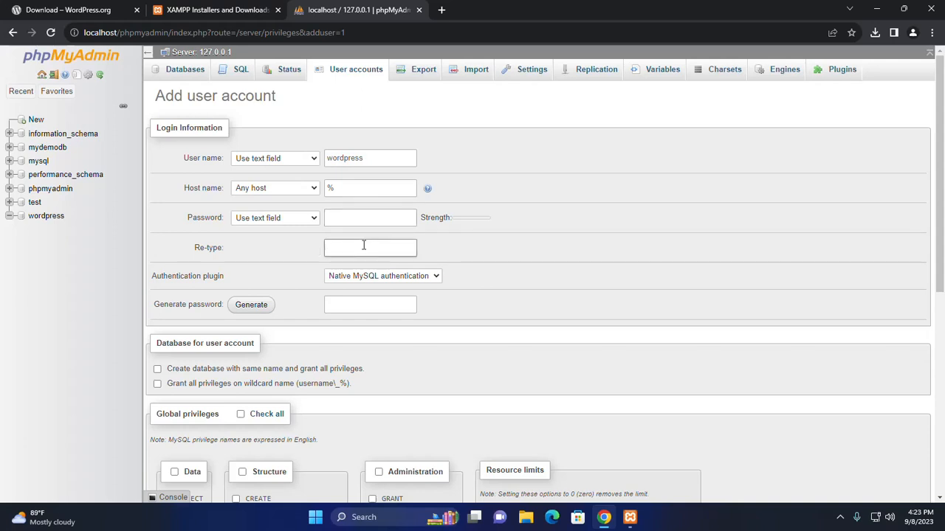
left_click(455, 250)
left_click(454, 246)
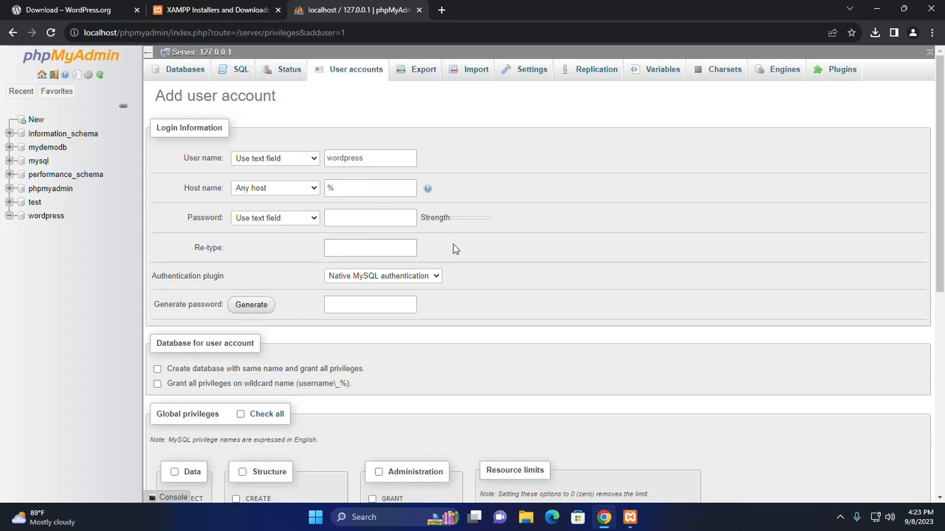
left_click(248, 307)
left_click_drag(397, 304, 317, 306)
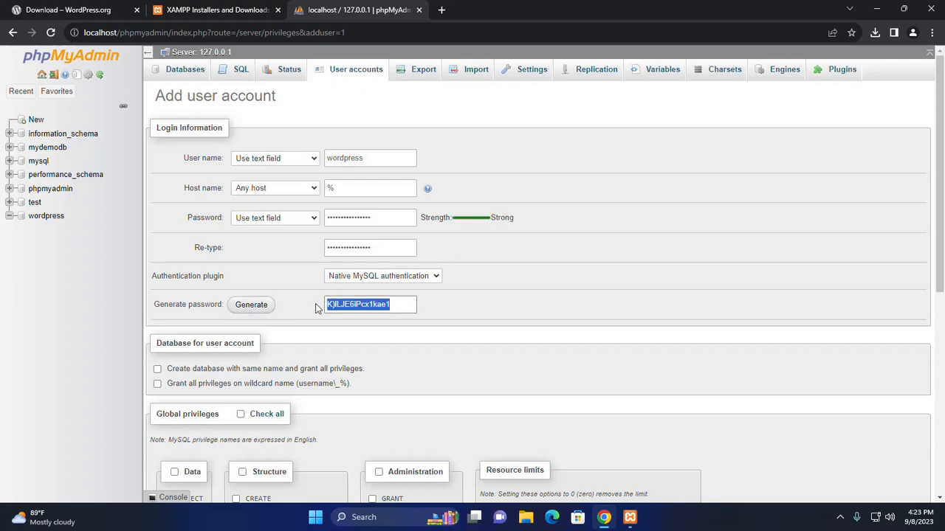
left_click(500, 300)
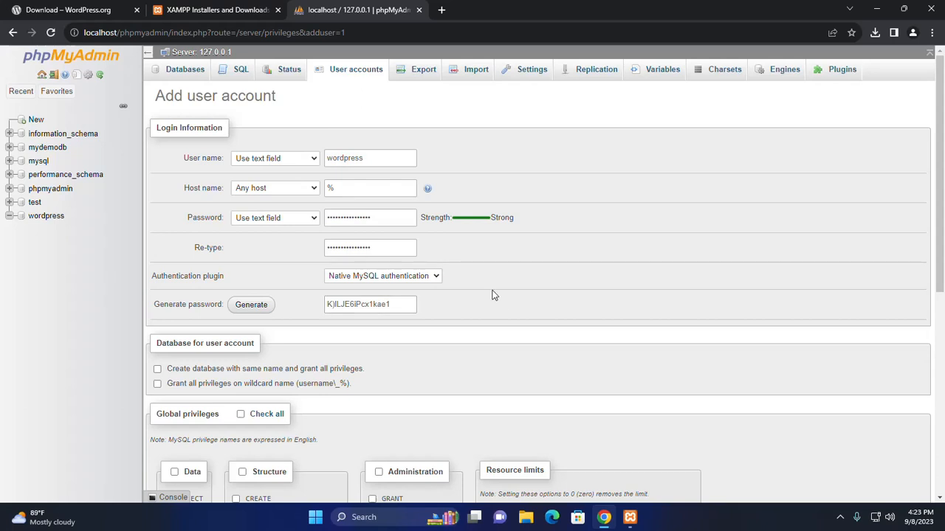
scroll(494, 295, "down", 3)
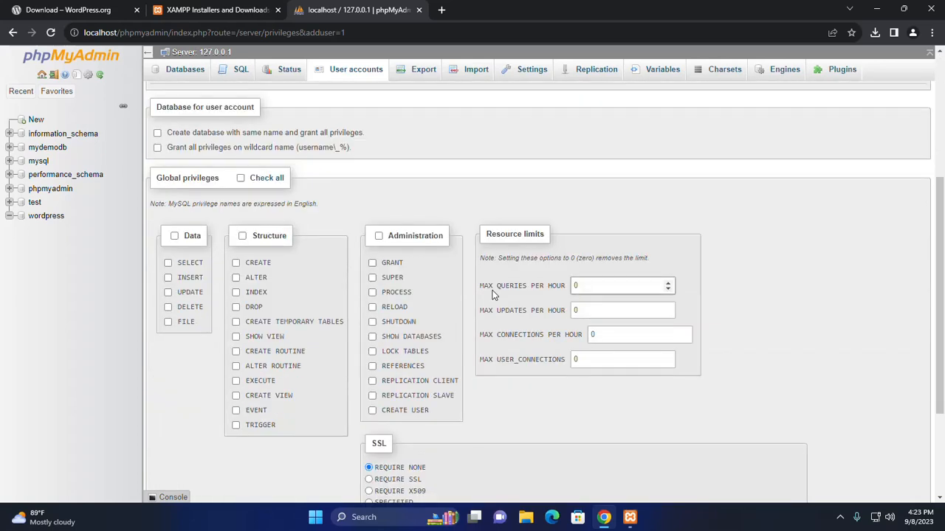
scroll(495, 295, "down", 2)
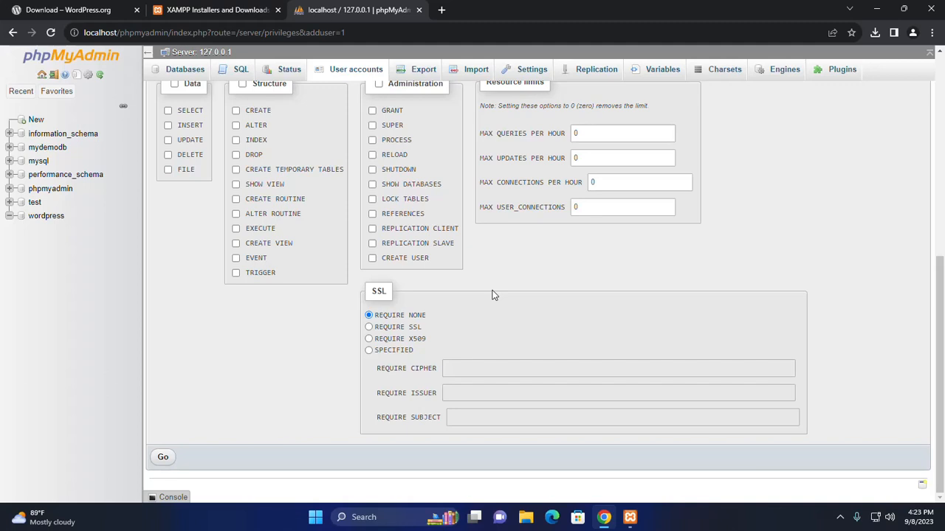
left_click(165, 458)
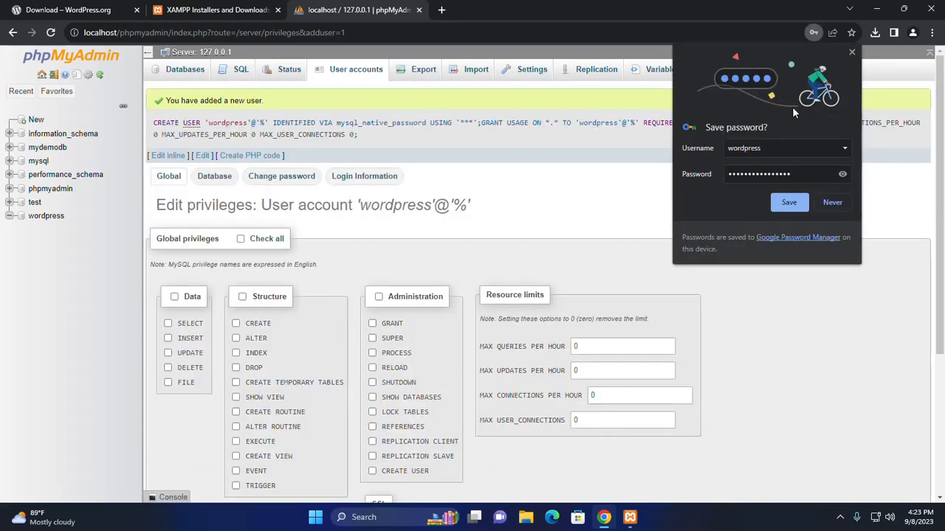
Step: Grant the wordpress user all privileges on the wordpress database through Edit privileges
left_click(852, 51)
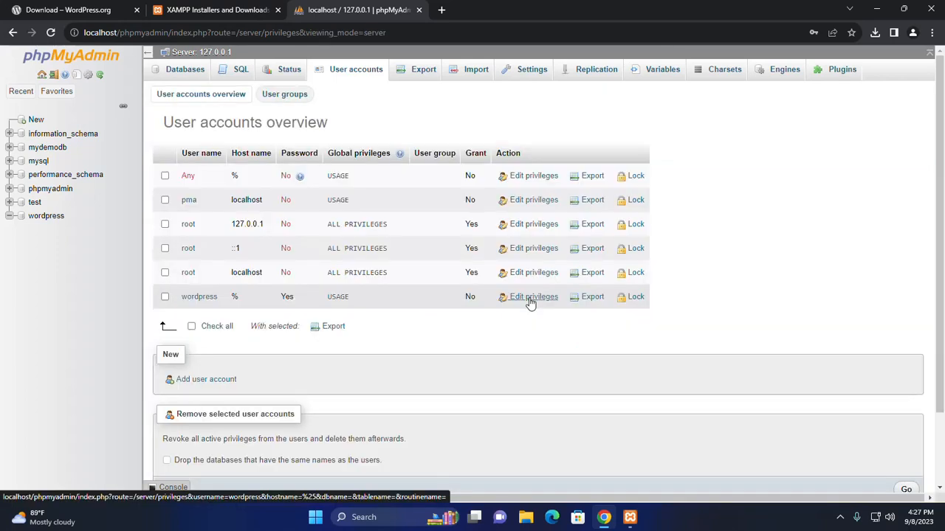
left_click(530, 298)
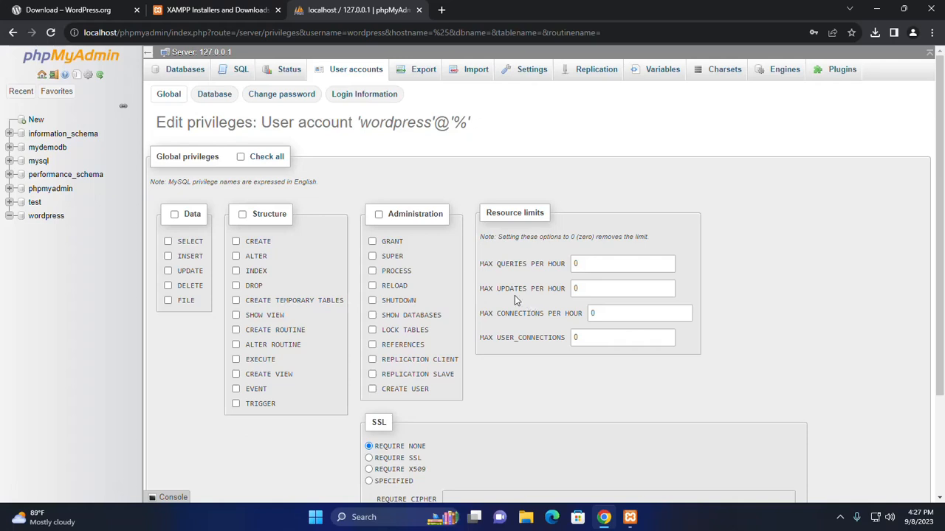
left_click(214, 94)
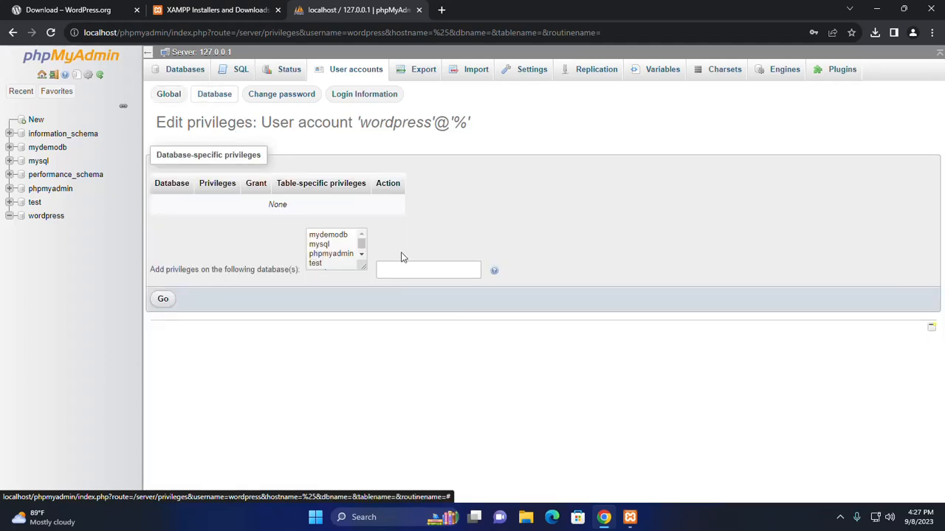
left_click_drag(363, 265, 394, 350)
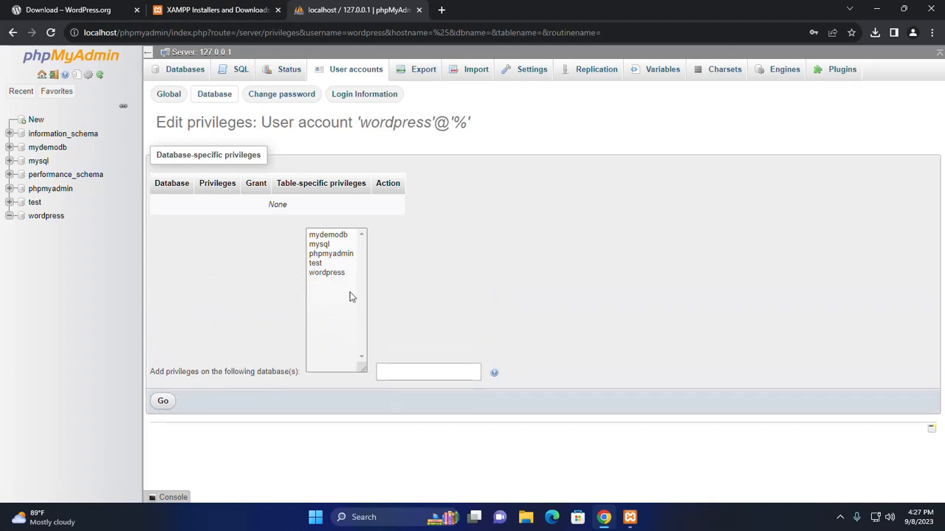
left_click(336, 274)
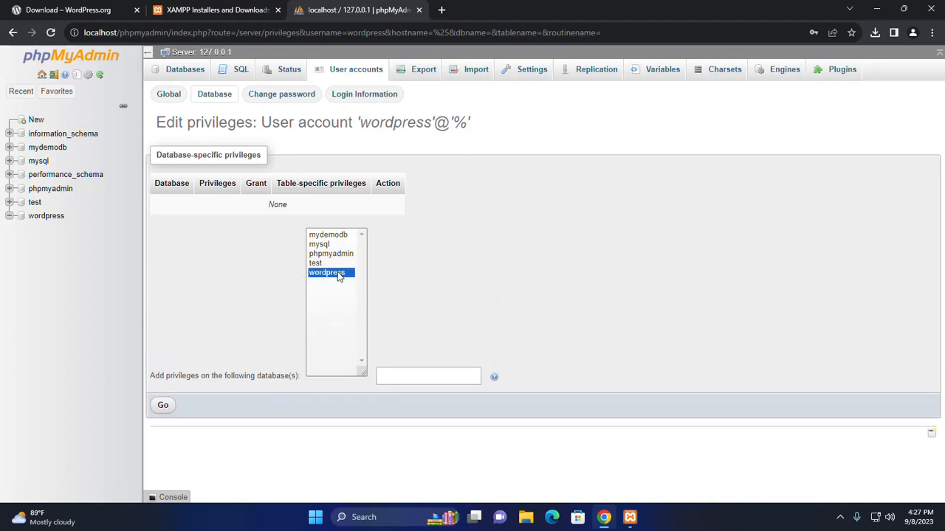
left_click(163, 408)
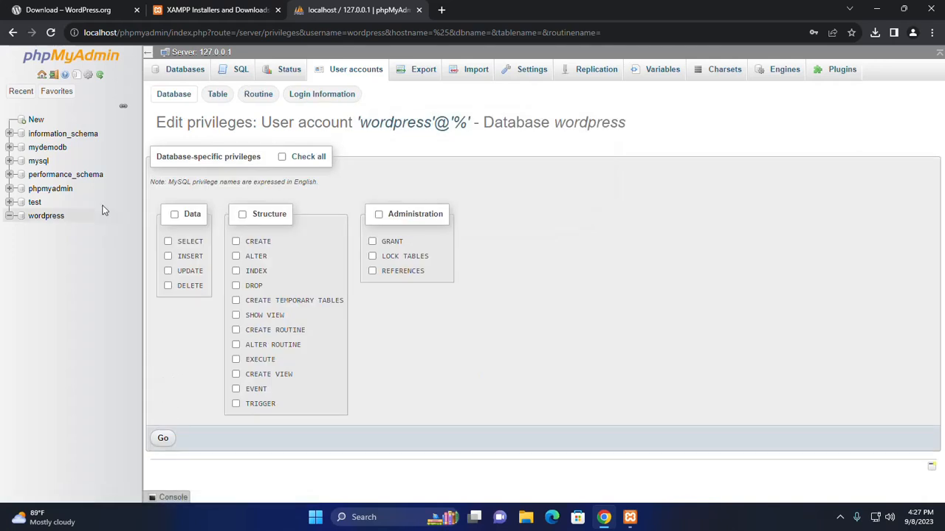
left_click(282, 158)
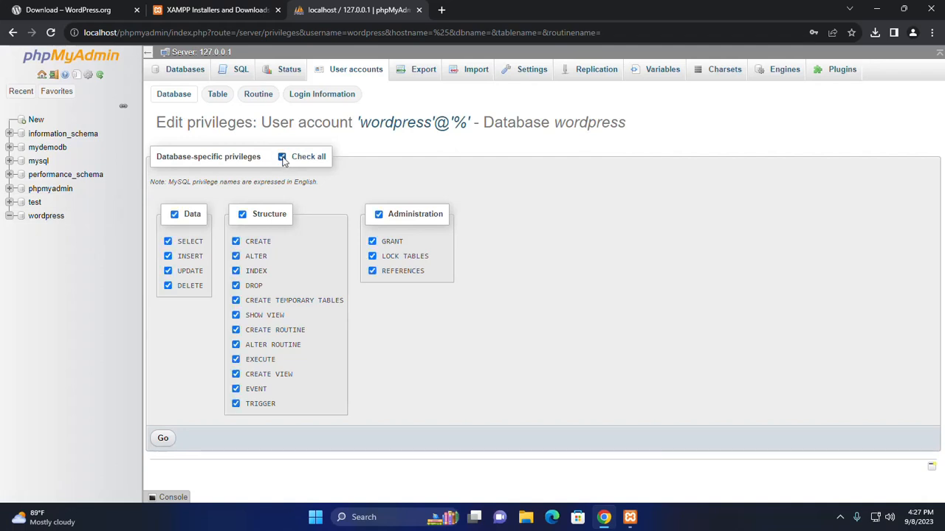
left_click(162, 441)
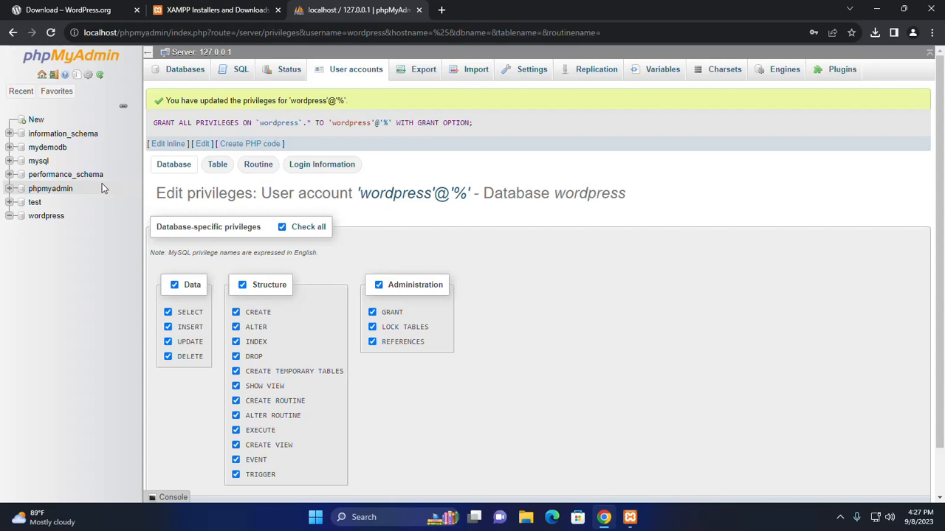
Step: Extract the wordpress-6.3.1 archive in the Downloads folder
left_click(877, 11)
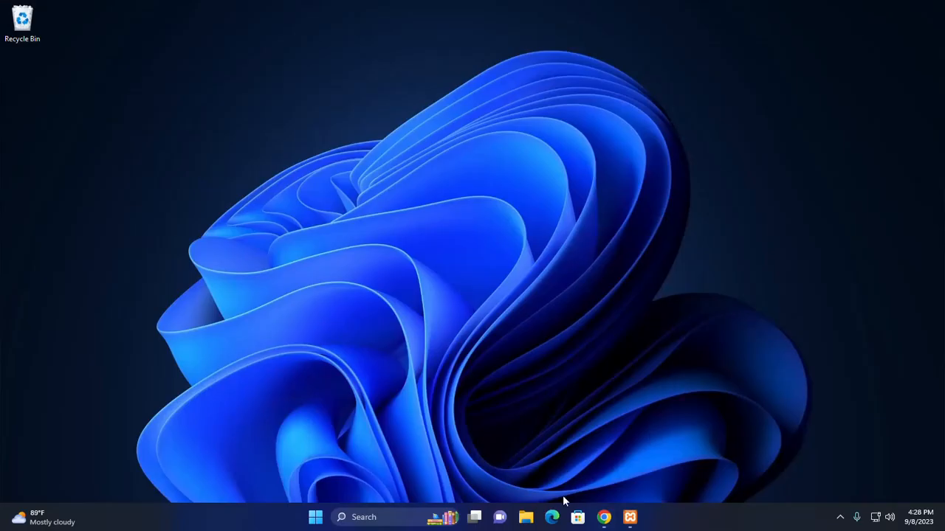
left_click(526, 517)
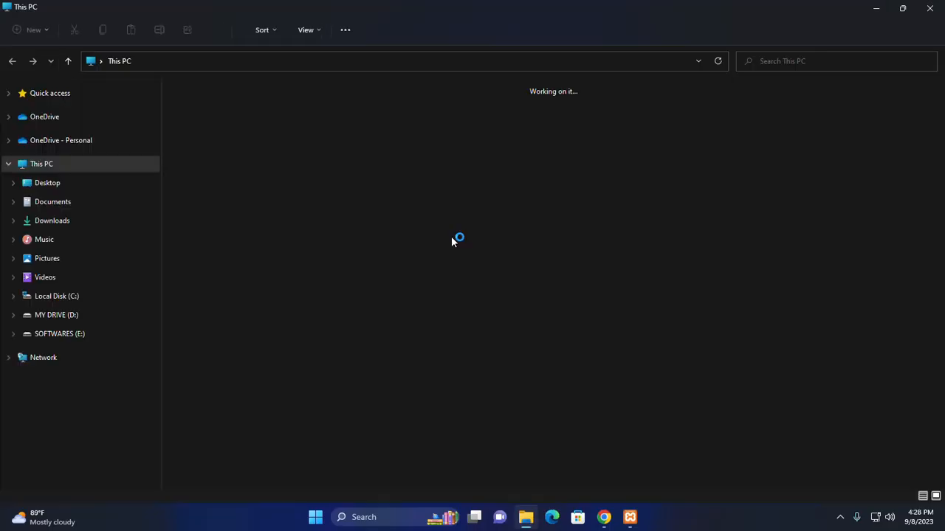
double_click(538, 108)
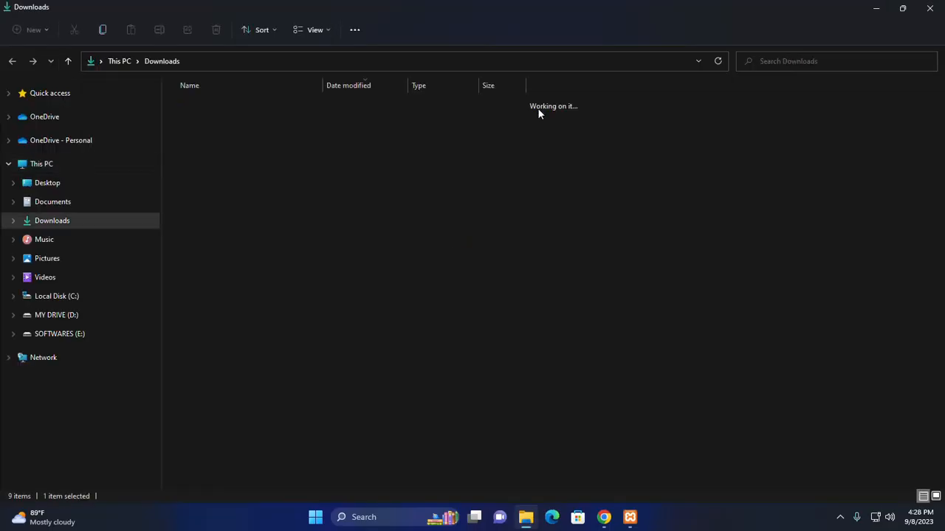
left_click(246, 121)
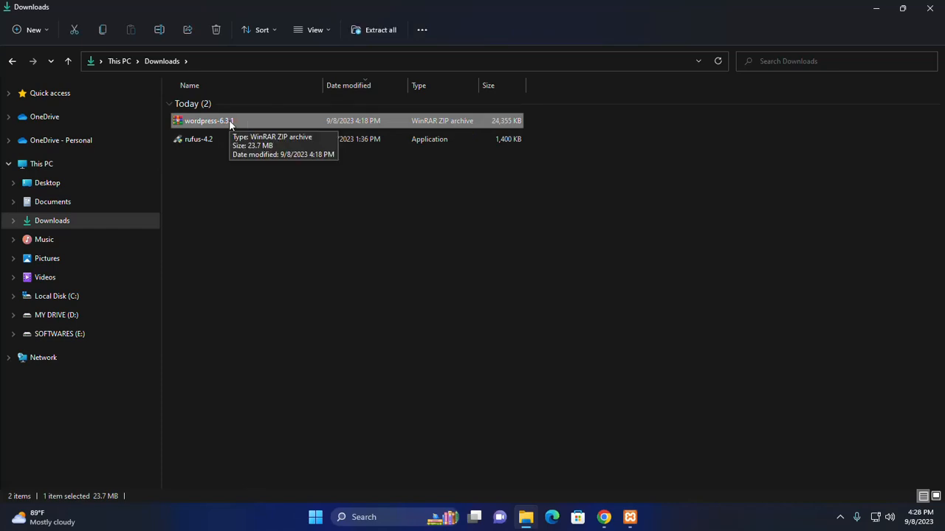
right_click(229, 122)
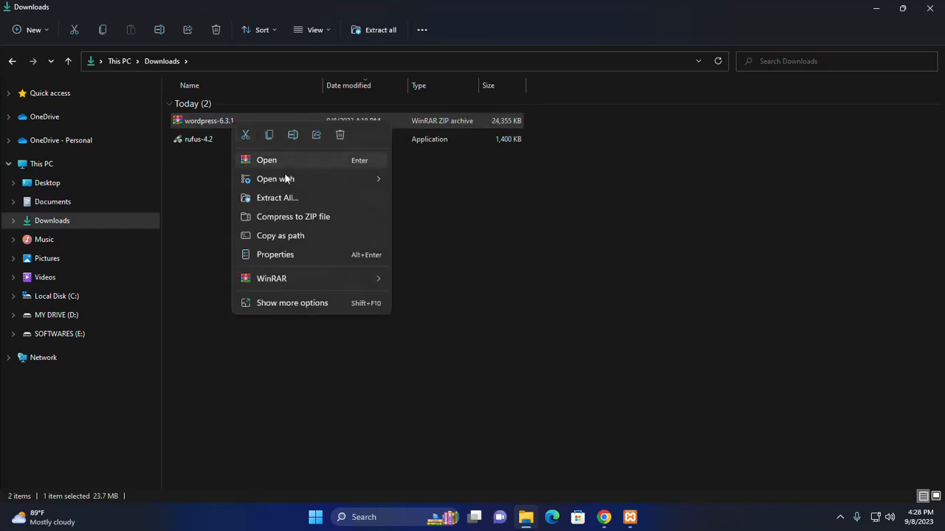
mouse_move(288, 181)
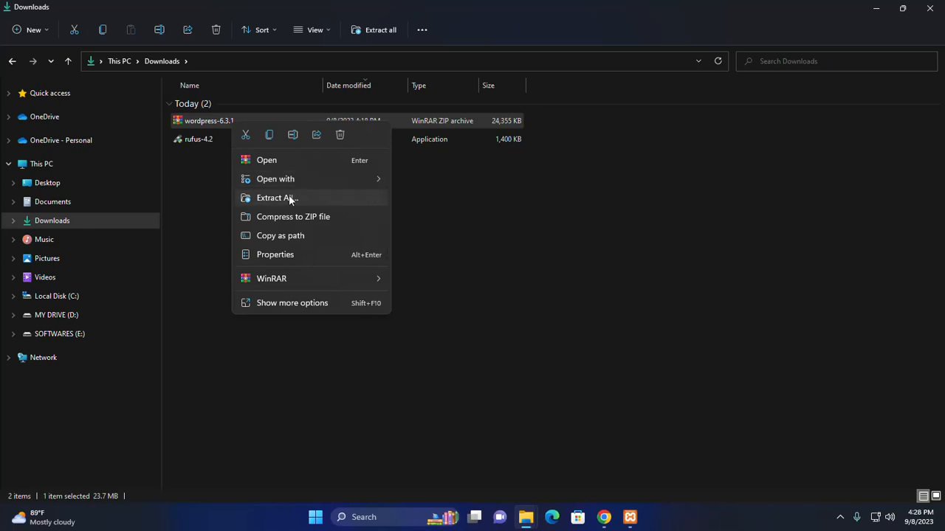
left_click(289, 197)
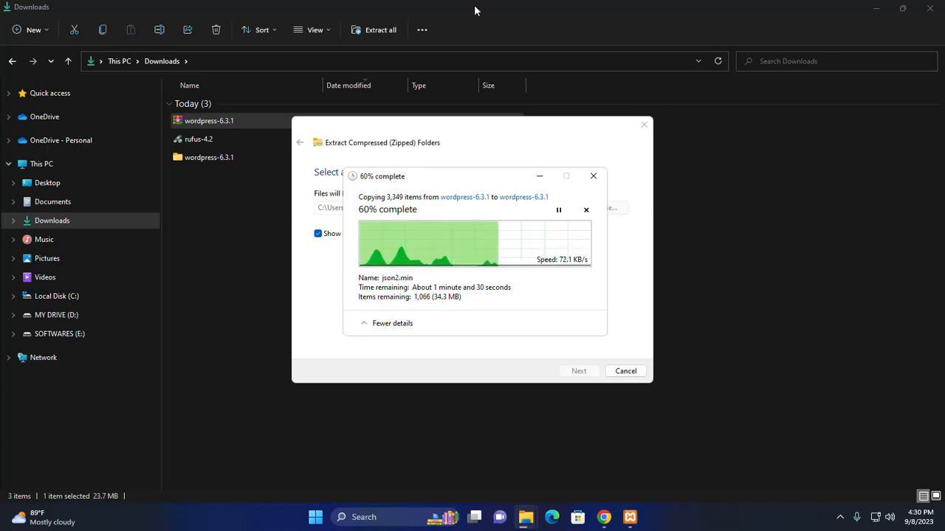
left_click(875, 9)
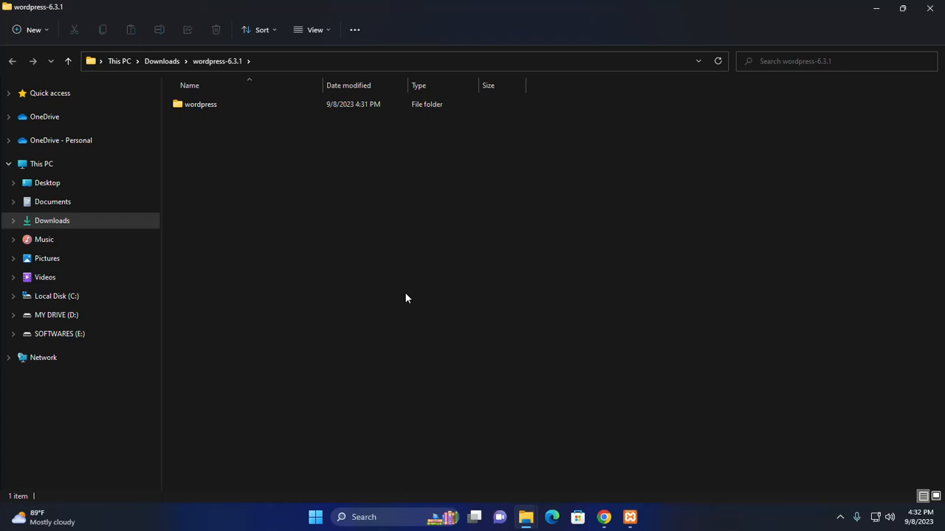
Step: Copy the extracted wordpress folder into C:\xampp\htdocs and open it
double_click(240, 103)
left_click(230, 62)
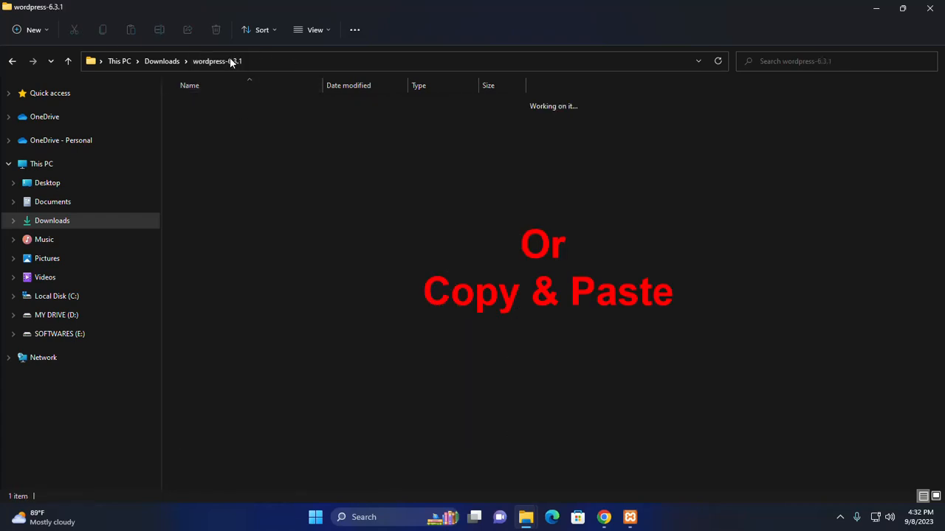
right_click(222, 102)
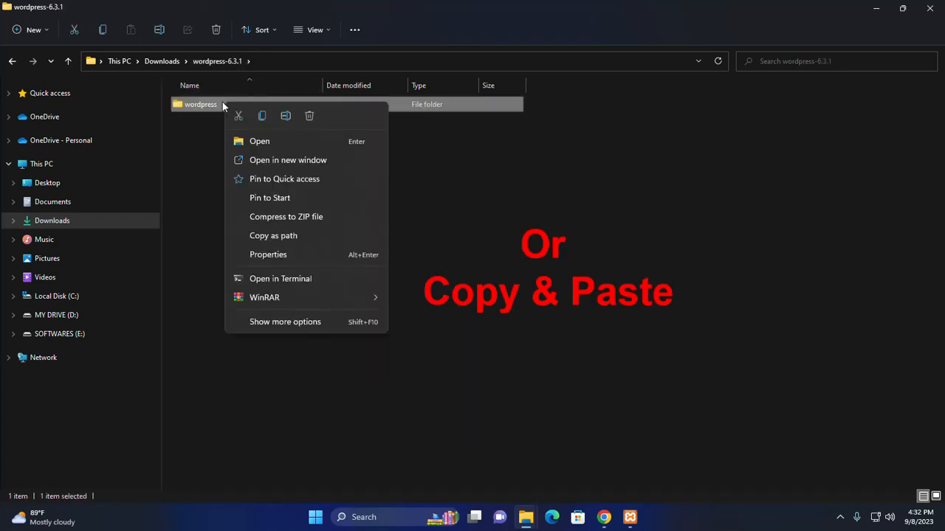
left_click(262, 116)
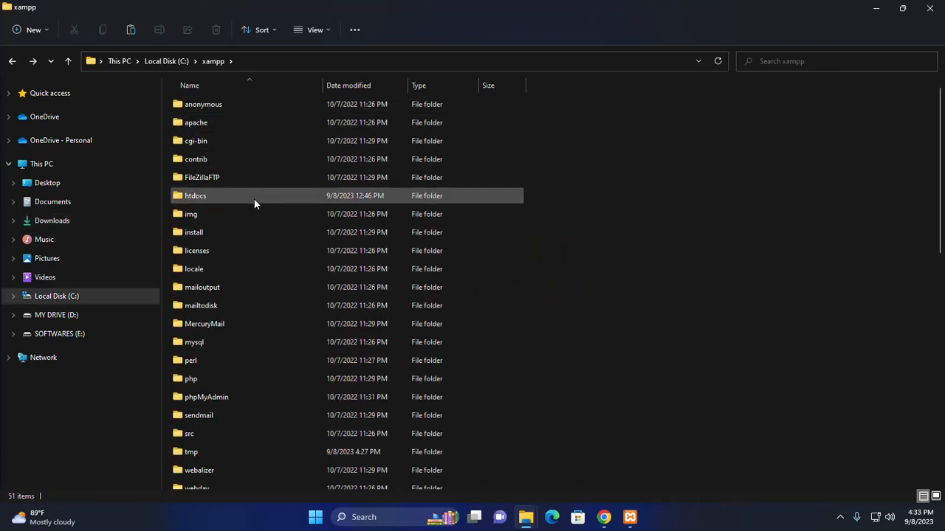
double_click(254, 199)
right_click(604, 181)
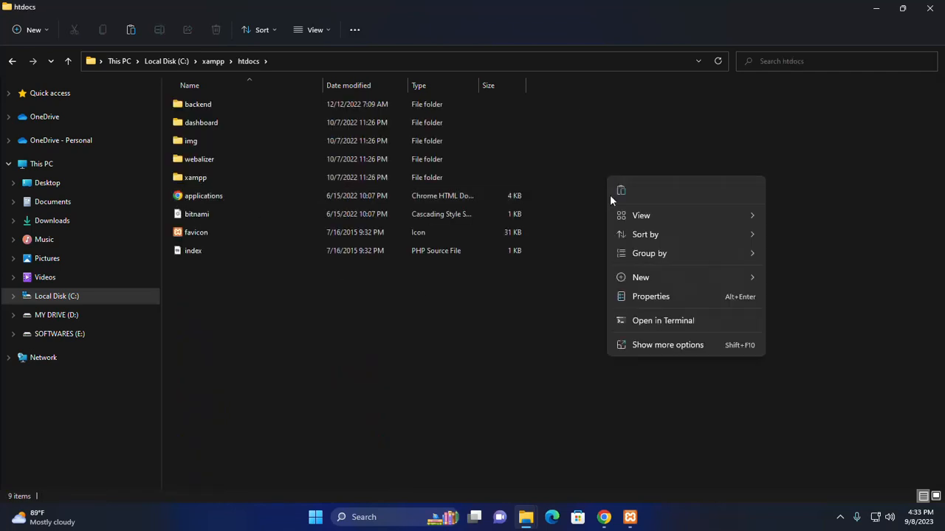
left_click(622, 190)
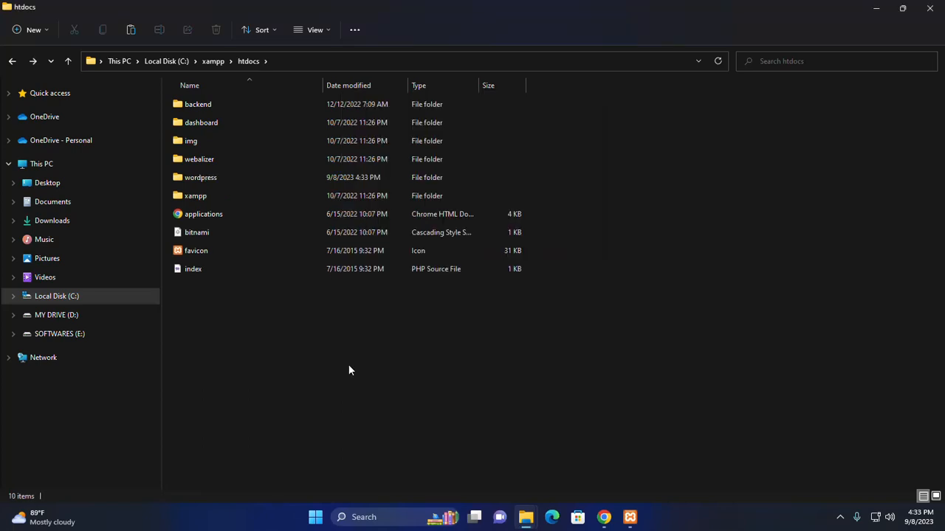
double_click(213, 179)
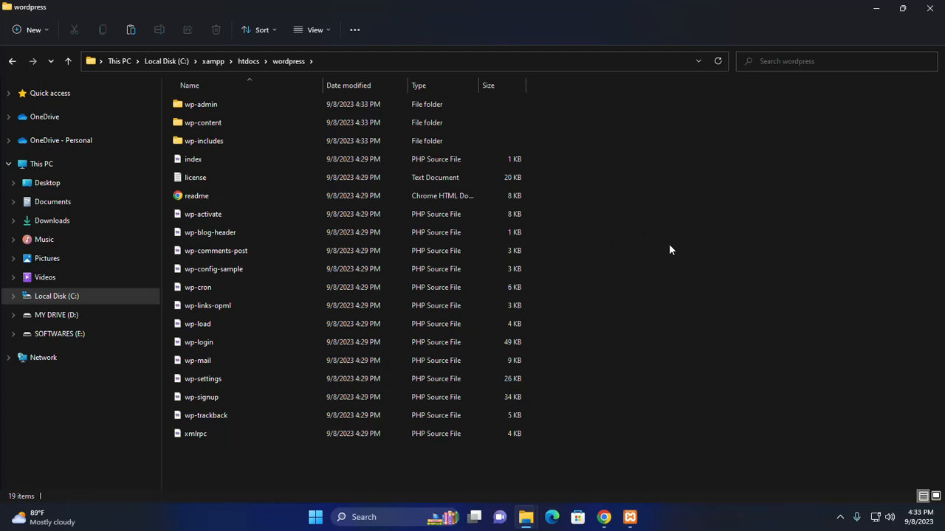
Step: Duplicate wp-config-sample in the wordpress folder
left_click(219, 270)
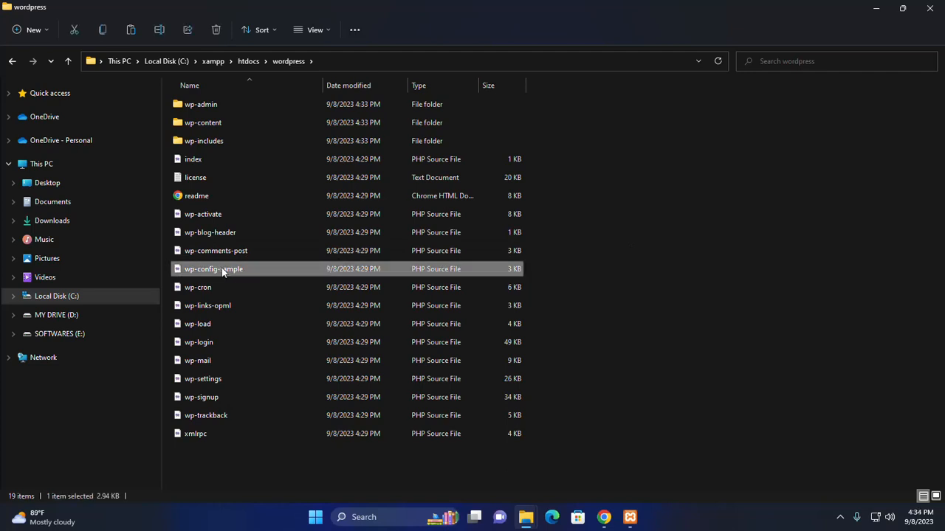
right_click(261, 267)
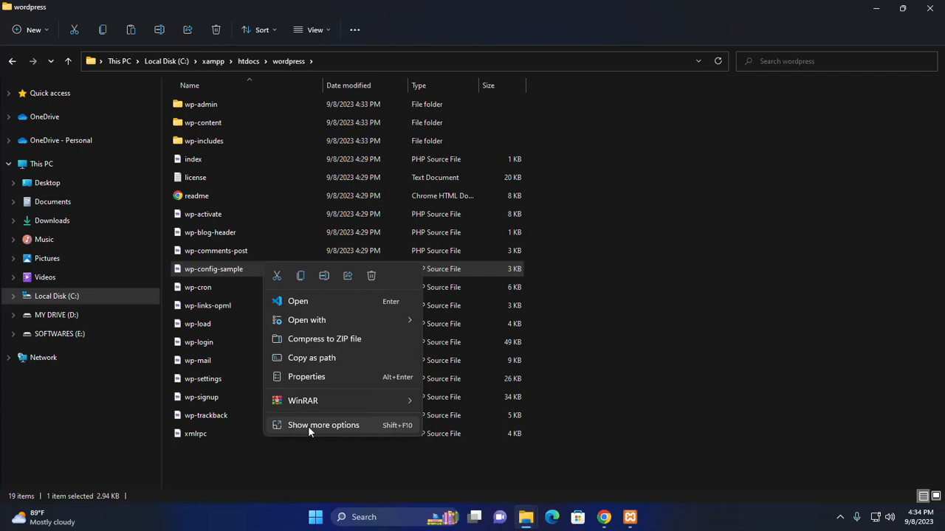
left_click(301, 275)
right_click(598, 251)
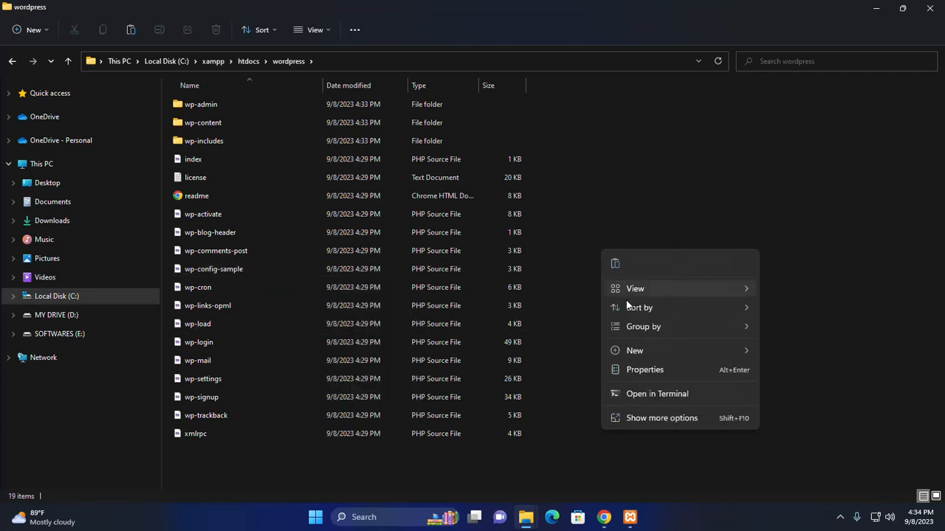
left_click(615, 268)
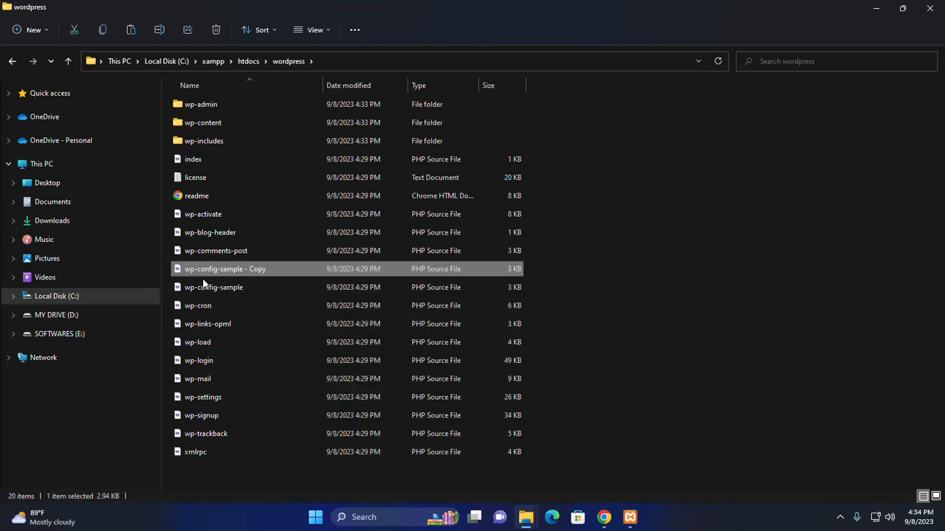
Step: Rename the duplicate to wp-config
right_click(247, 269)
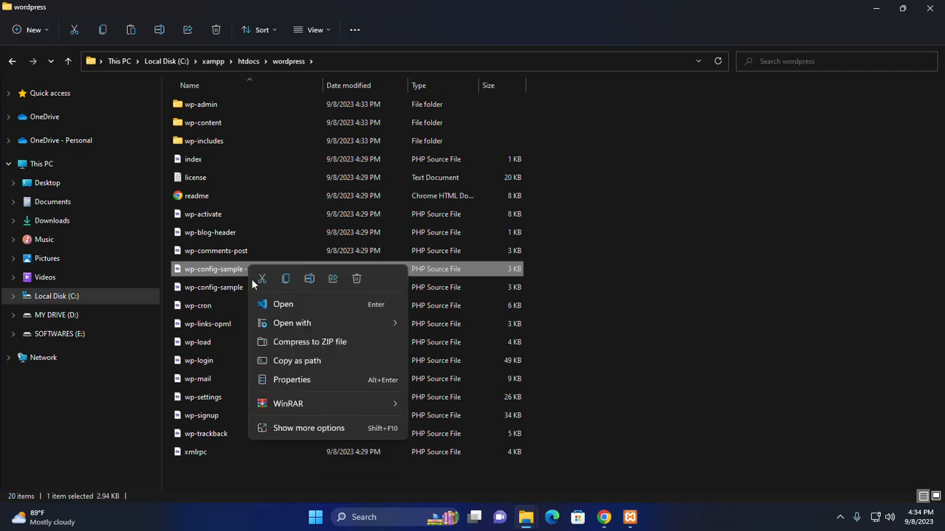
left_click(300, 428)
left_click(291, 455)
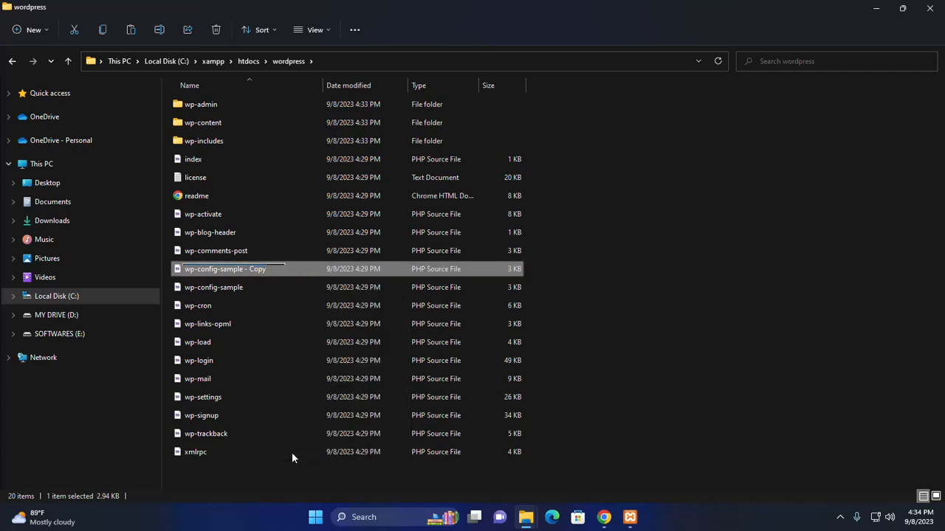
left_click(260, 268)
left_click_drag(260, 268, 217, 269)
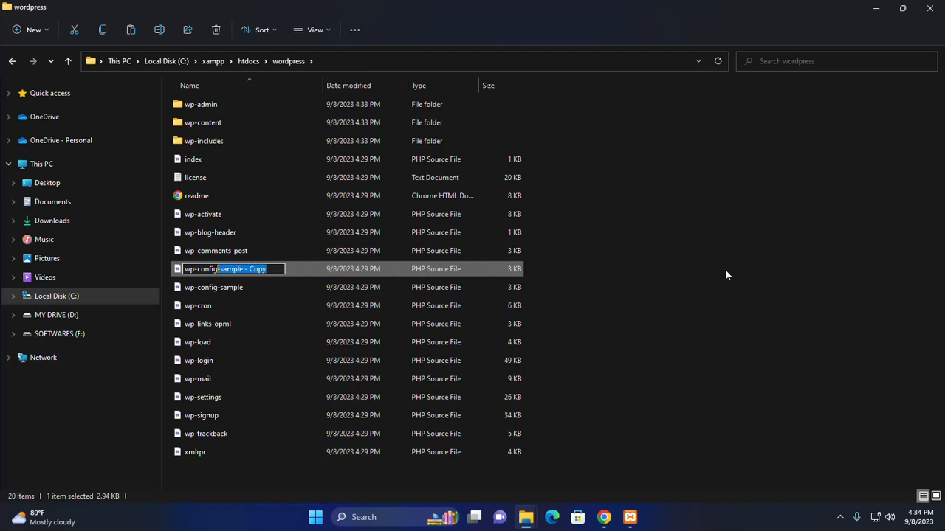
key("BackSpace")
key("Return")
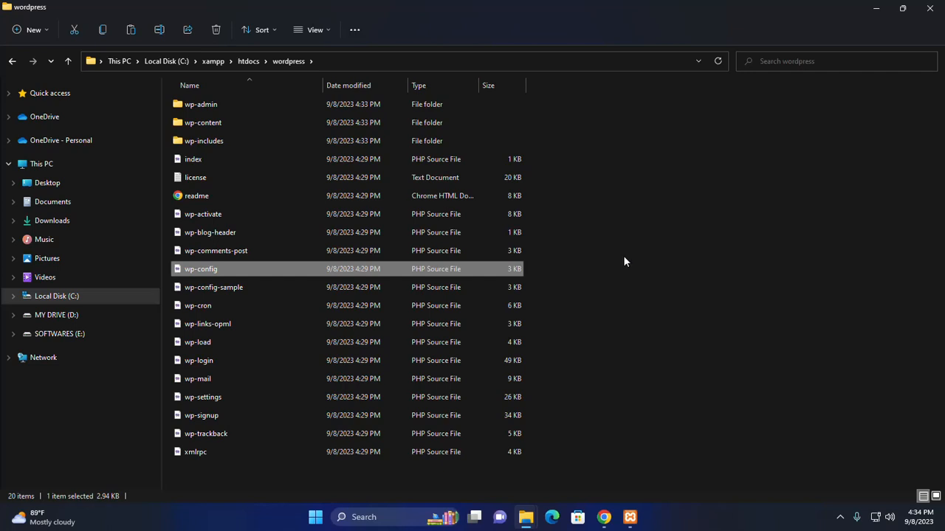
Step: Open wp-config in Visual Studio Code
right_click(256, 268)
mouse_move(334, 328)
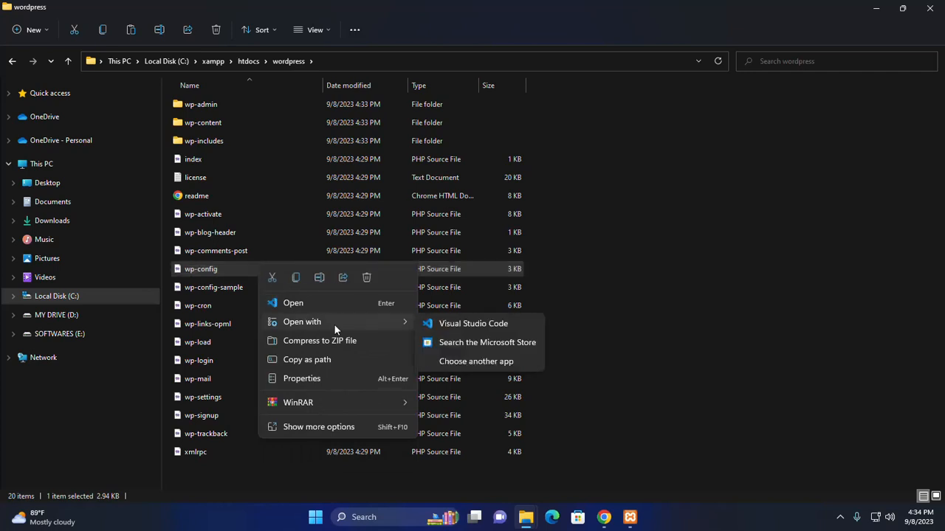
left_click(477, 323)
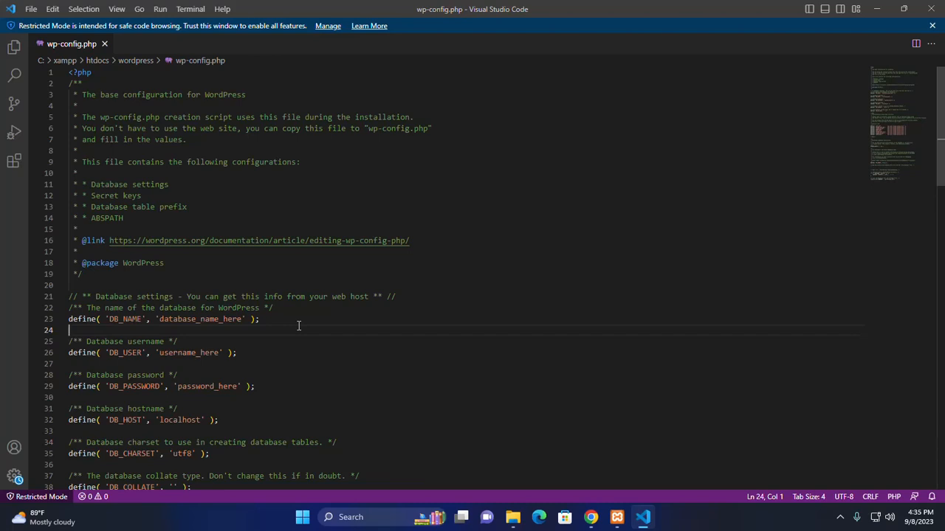
Step: Set DB_NAME and DB_USER to wordpress in wp-config.php
left_click_drag(243, 318, 159, 319)
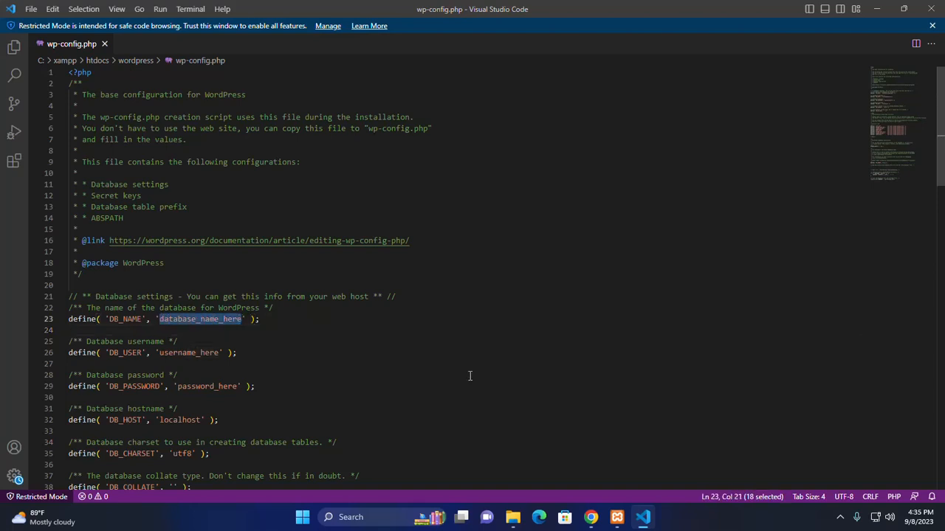
type("wordpres")
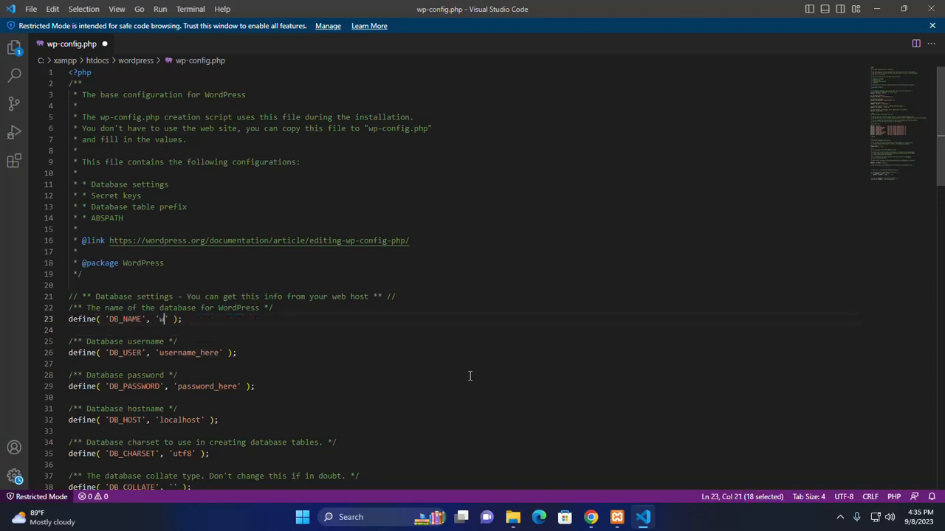
type("s")
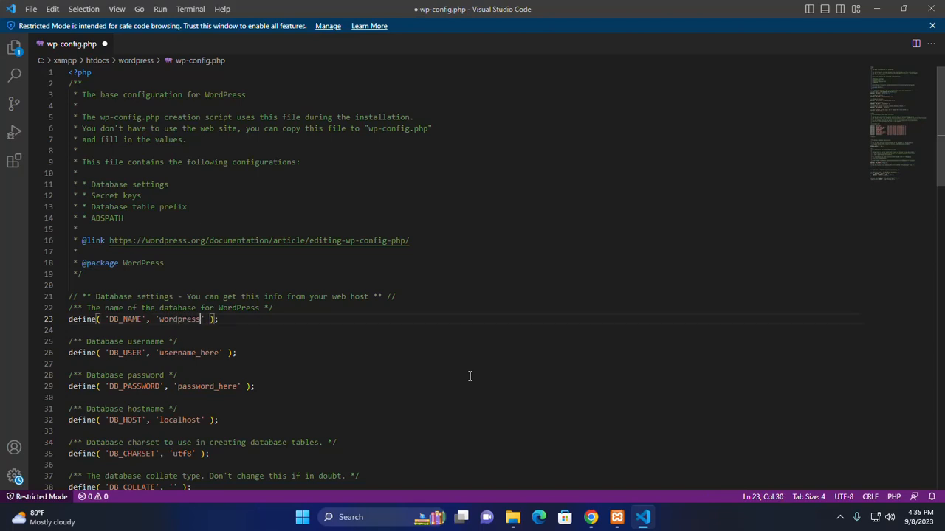
left_click_drag(219, 353, 159, 353)
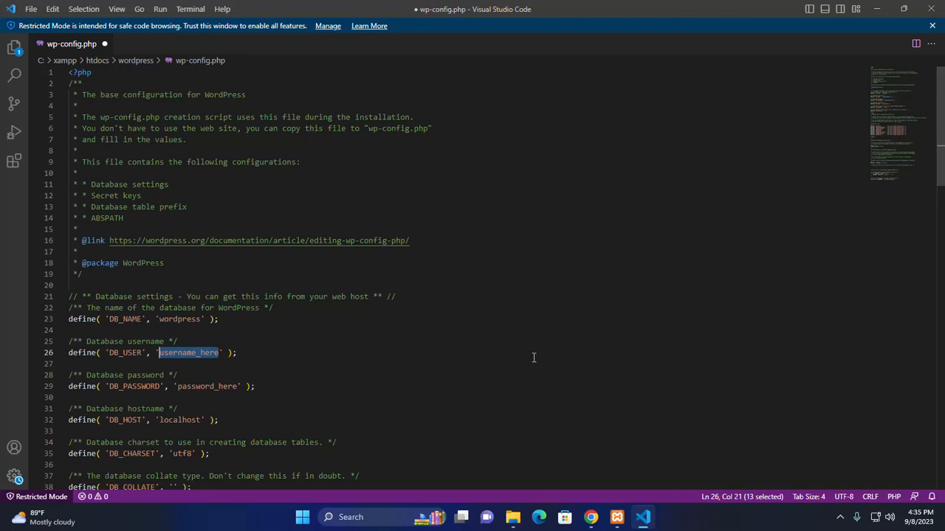
key("BackSpace")
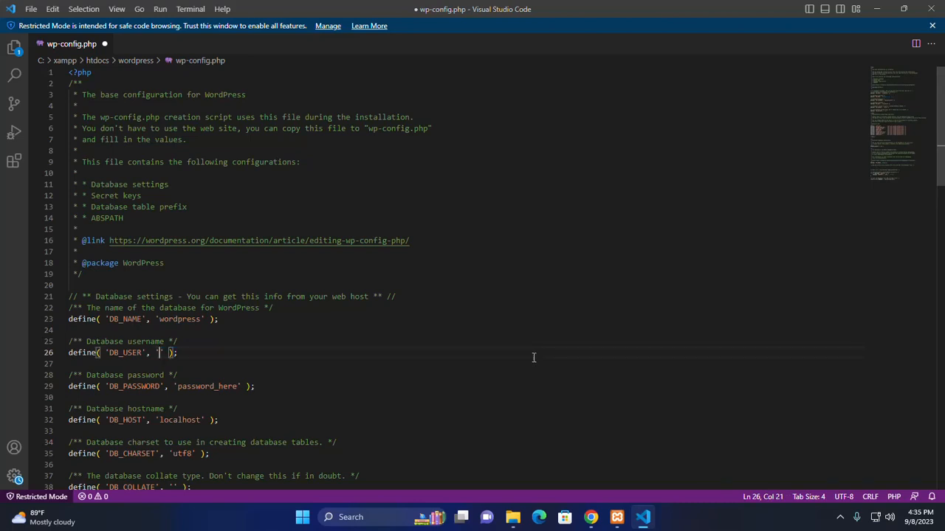
type("wordpress")
left_click(234, 352)
Step: Paste the database password into DB_PASSWORD and save wp-config.php
left_click(241, 386)
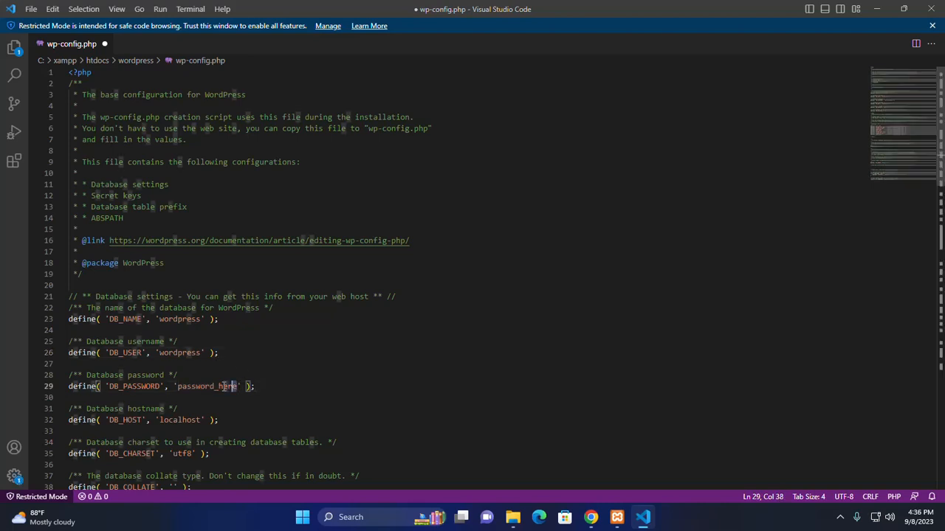
left_click_drag(237, 386, 181, 384)
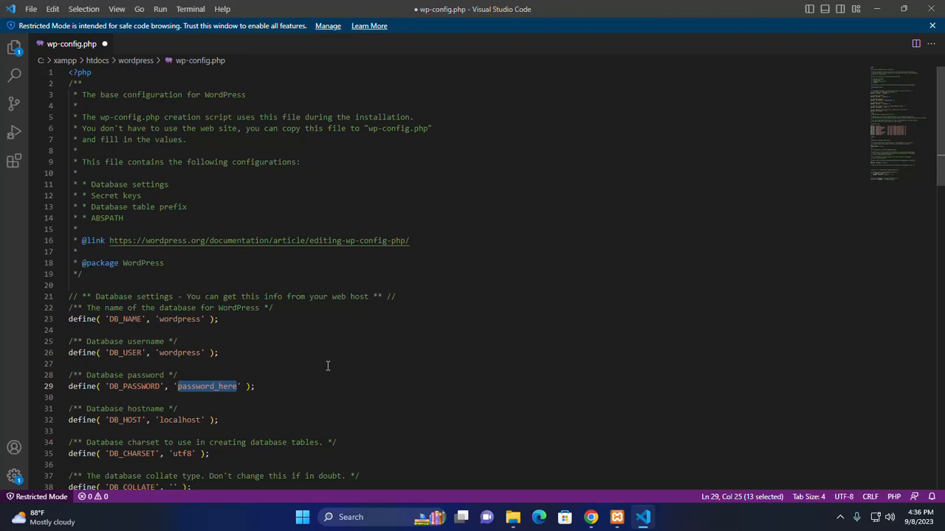
key("BackSpace")
key("ctrl+v")
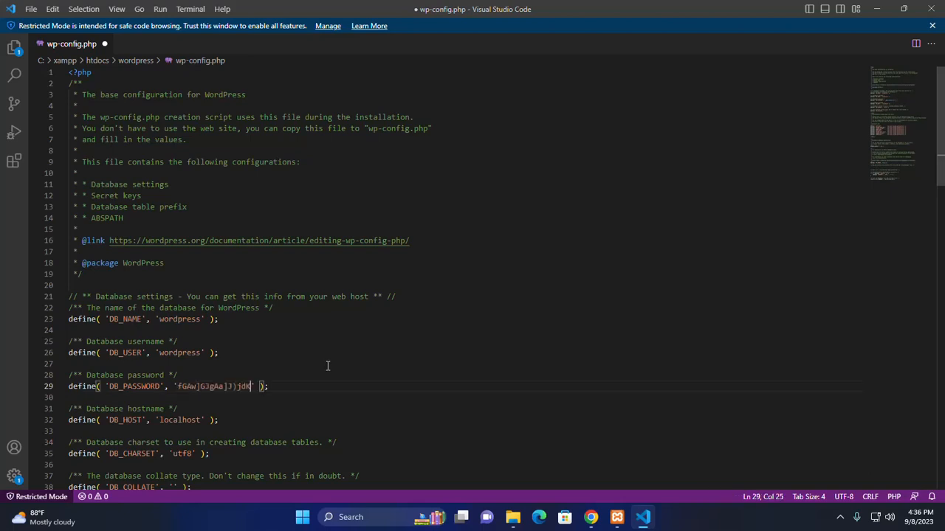
key("ctrl+s")
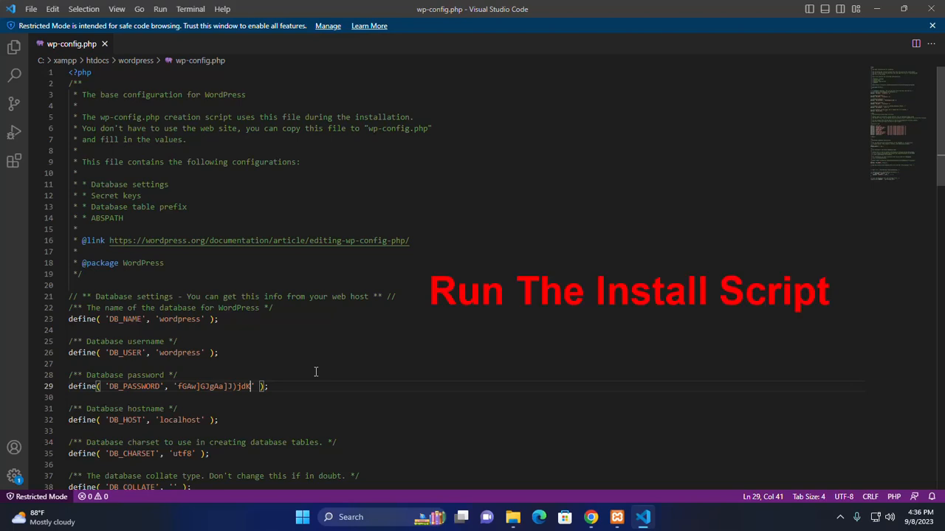
Step: In the localhost/wordpress installer, pick English (United States) and continue
left_click(319, 383)
left_click(591, 516)
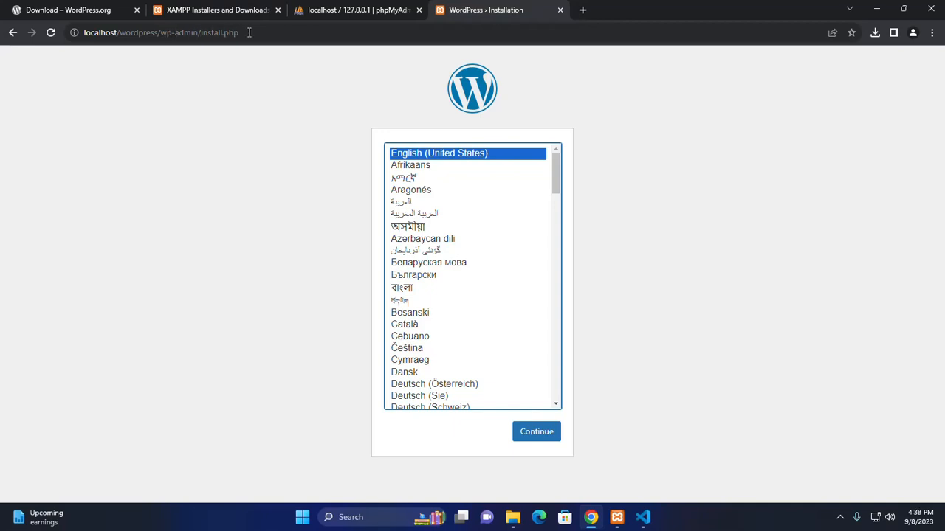
left_click(751, 139)
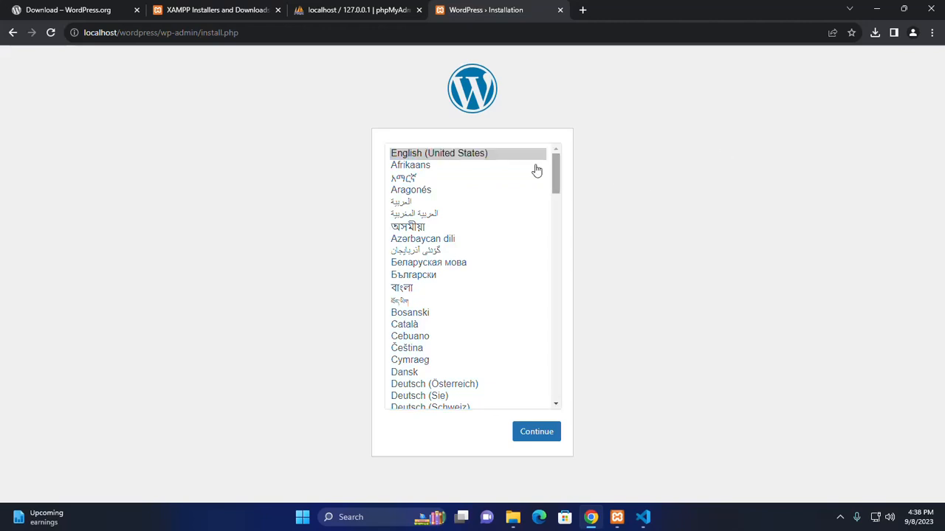
left_click(507, 159)
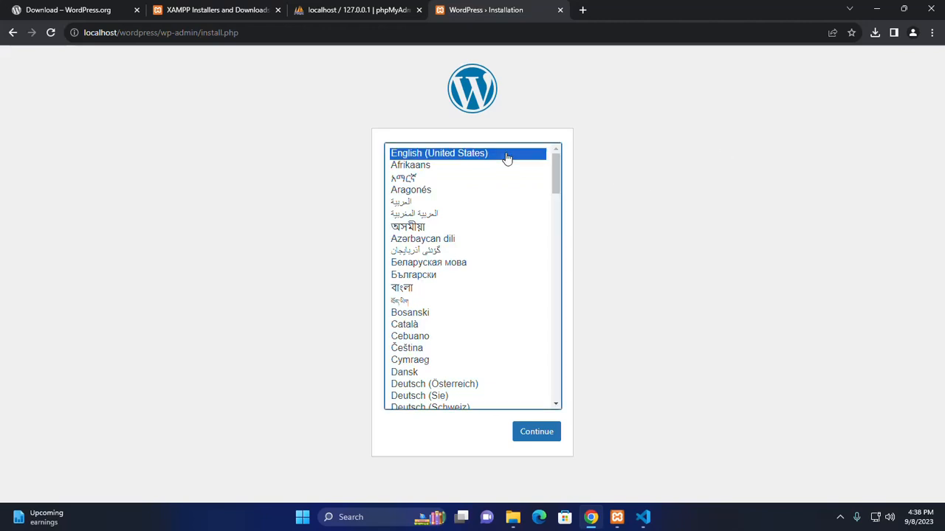
left_click(537, 438)
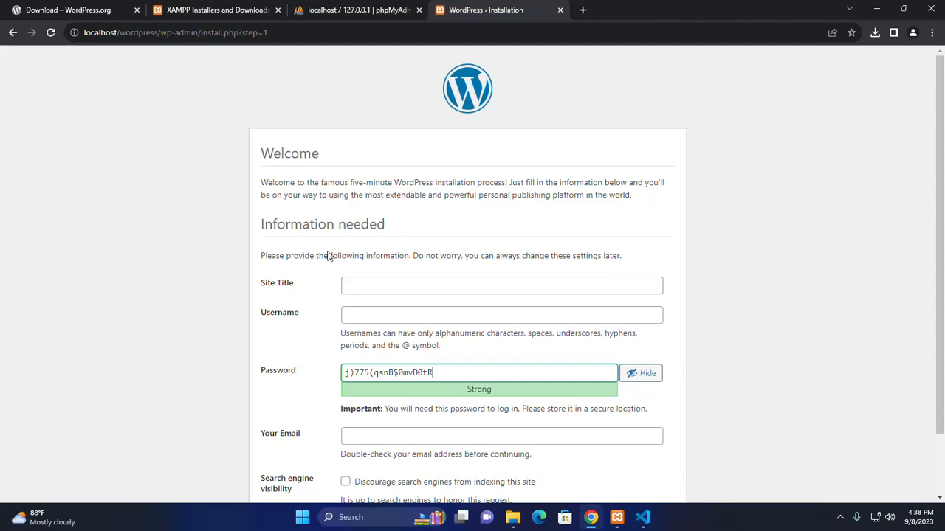
Step: Enter site title OSTechHelp and username admin
scroll(327, 256, "down", 2)
scroll(404, 251, "down", 1)
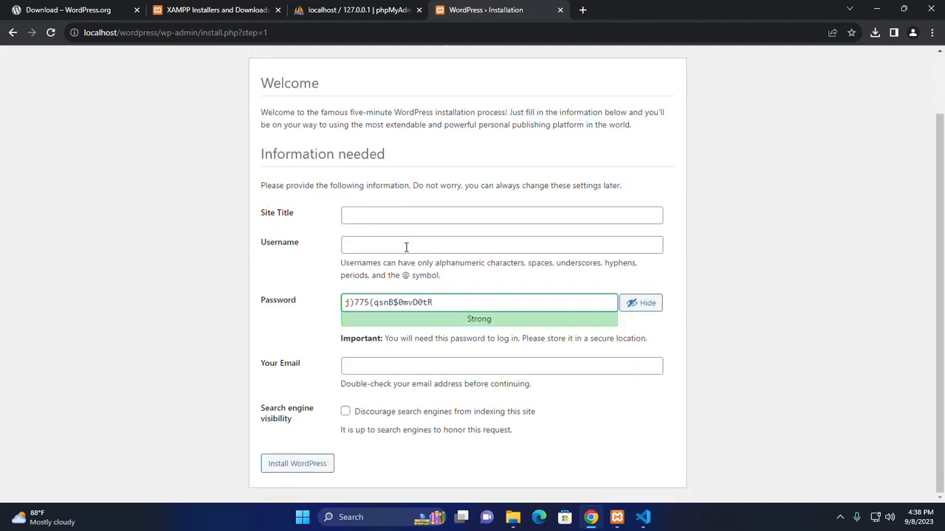
left_click(396, 214)
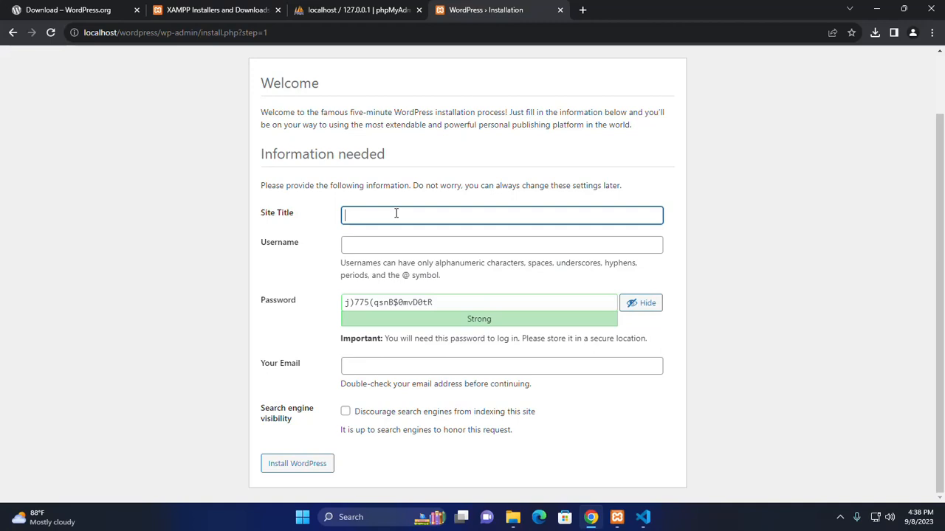
type("OSTechHelp")
left_click(480, 247)
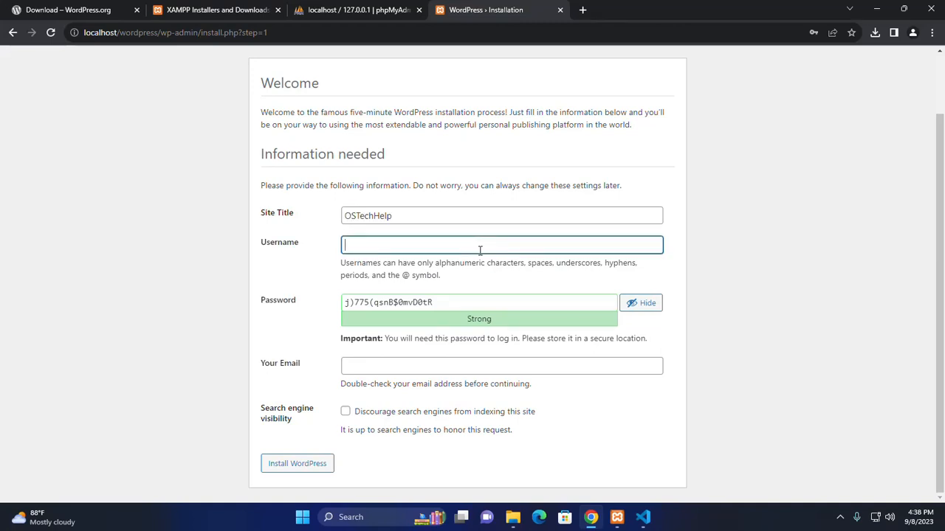
type("admin")
left_click(763, 254)
Step: Copy the generated password, fill in the admin e-mail address, and install WordPress
left_click(451, 300)
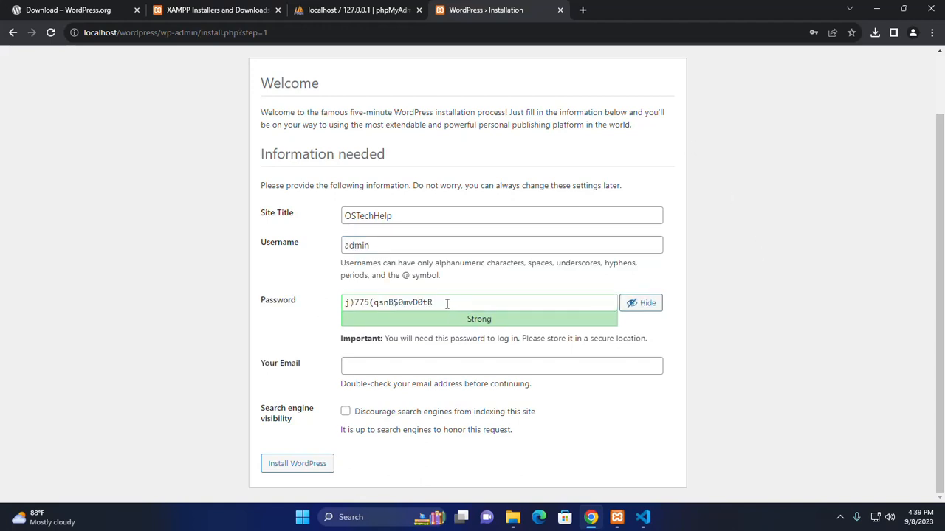
left_click_drag(446, 303, 329, 306)
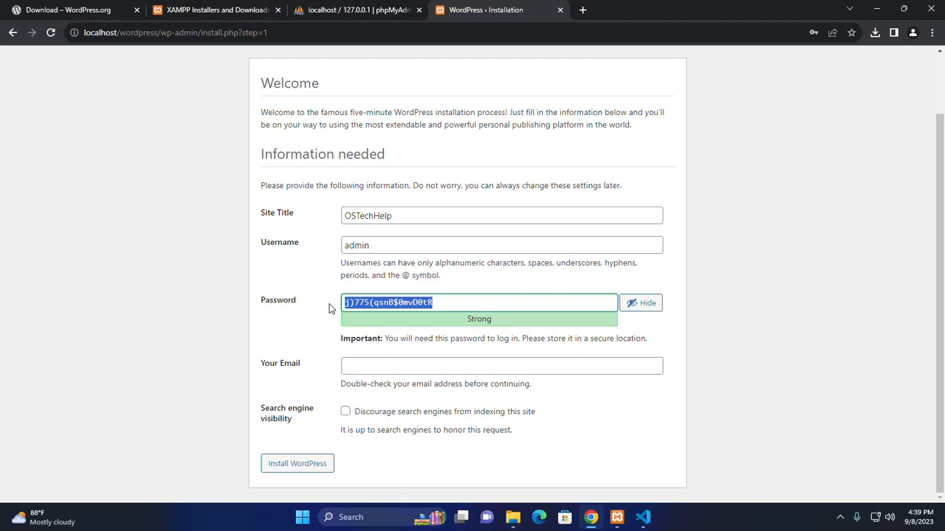
left_click(763, 302)
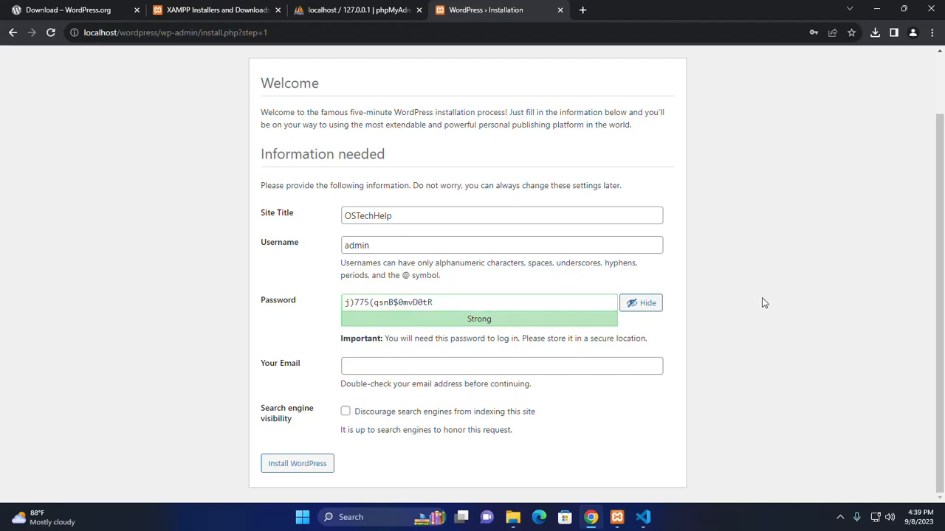
left_click(392, 366)
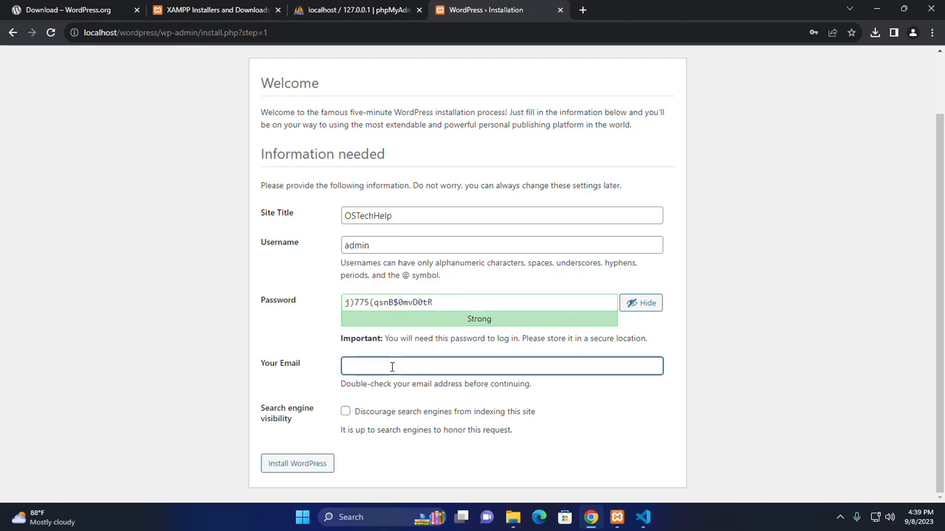
key("ctrl+v")
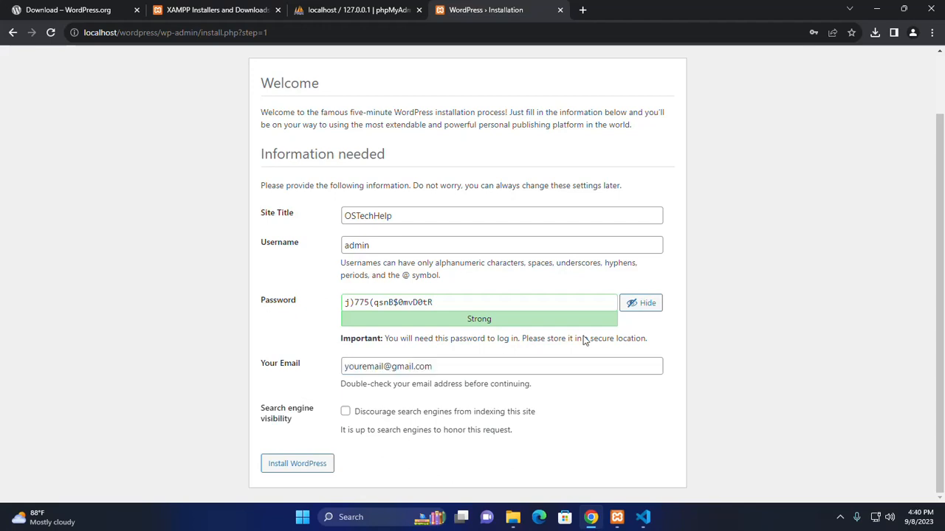
left_click(295, 467)
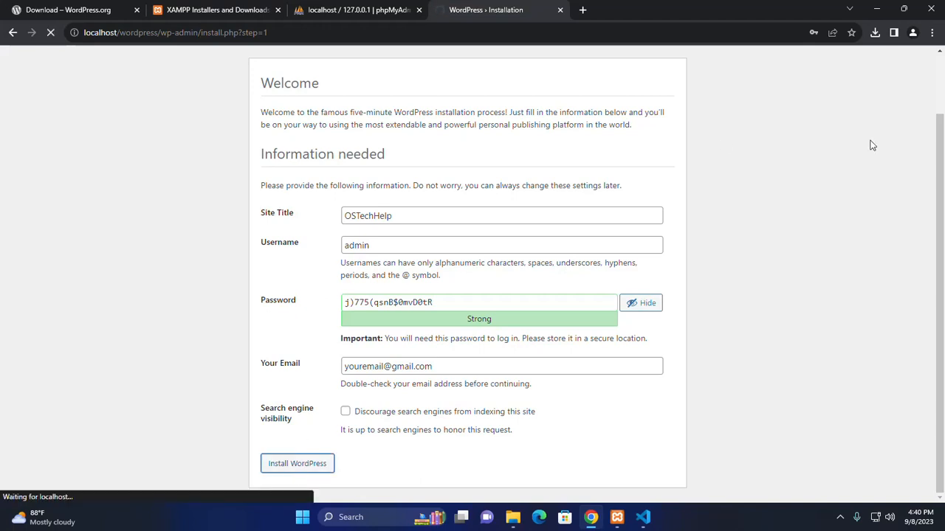
left_click(652, 304)
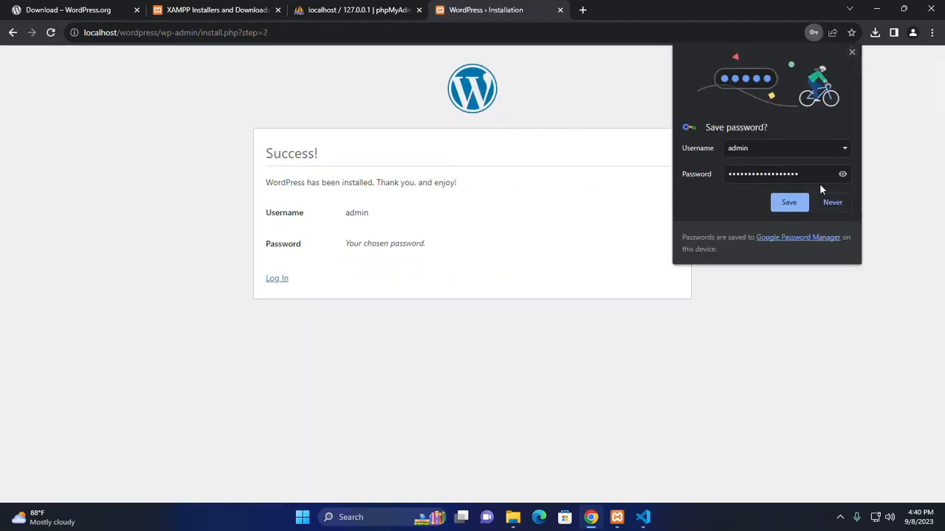
Step: Save the admin login in Chrome, log in to the WordPress Dashboard, then view the wordpress database's 12 tables in phpMyAdmin
left_click(788, 203)
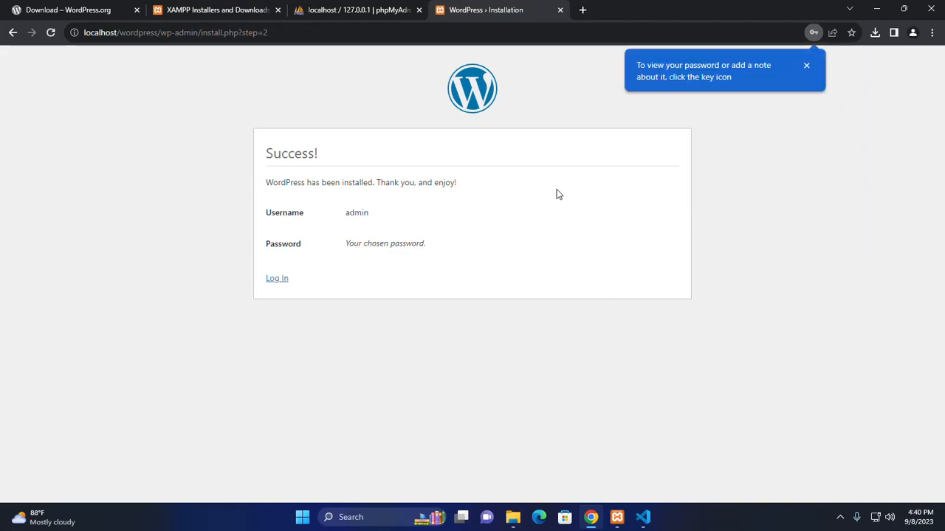
left_click(806, 66)
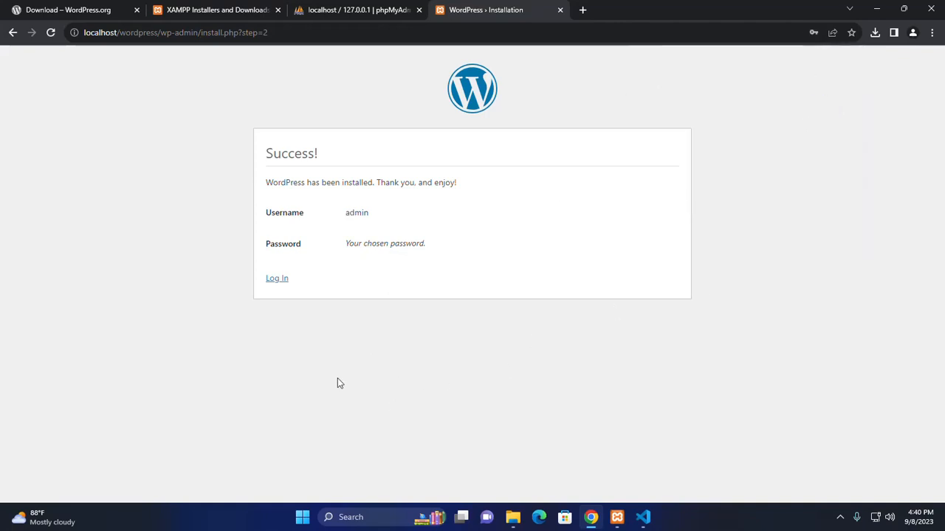
left_click(277, 280)
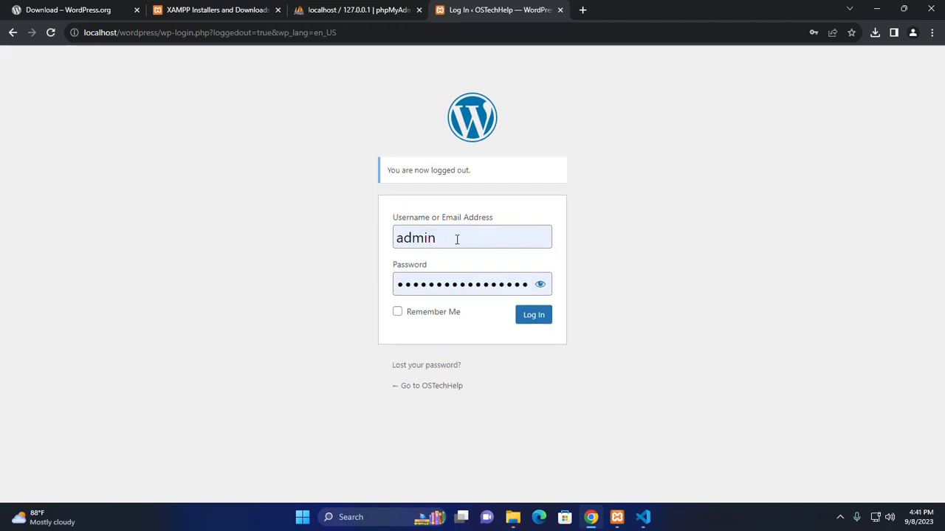
left_click(537, 323)
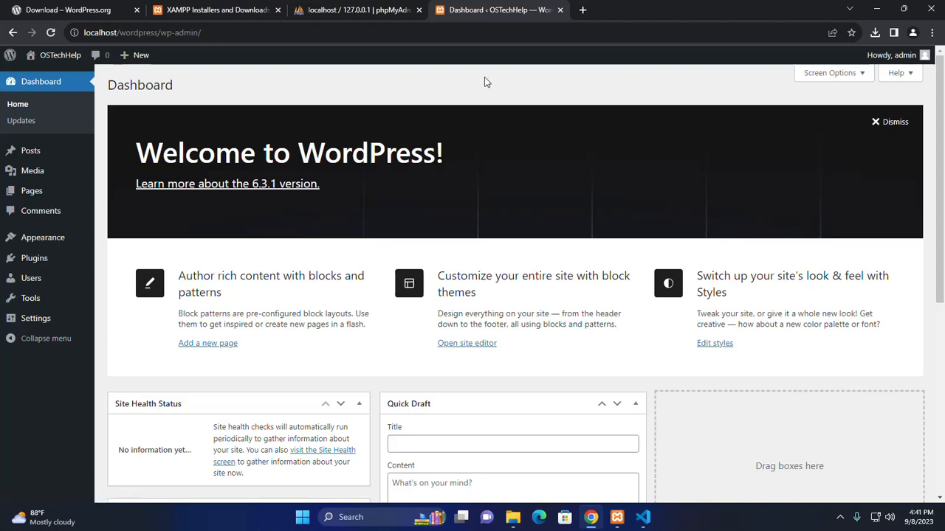
left_click(375, 9)
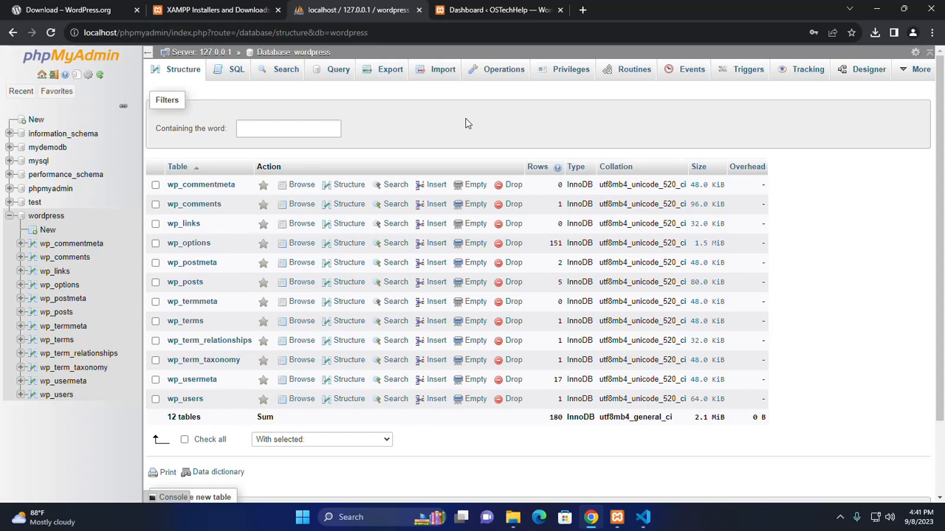
Step: Browse the wp_users table and check the admin account's login name
left_click(182, 401)
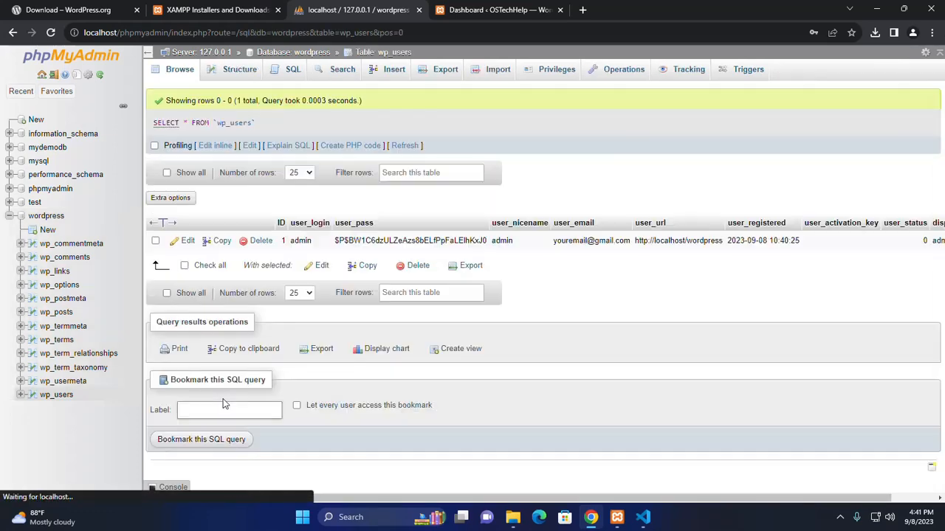
left_click_drag(319, 241, 301, 241)
double_click(306, 240)
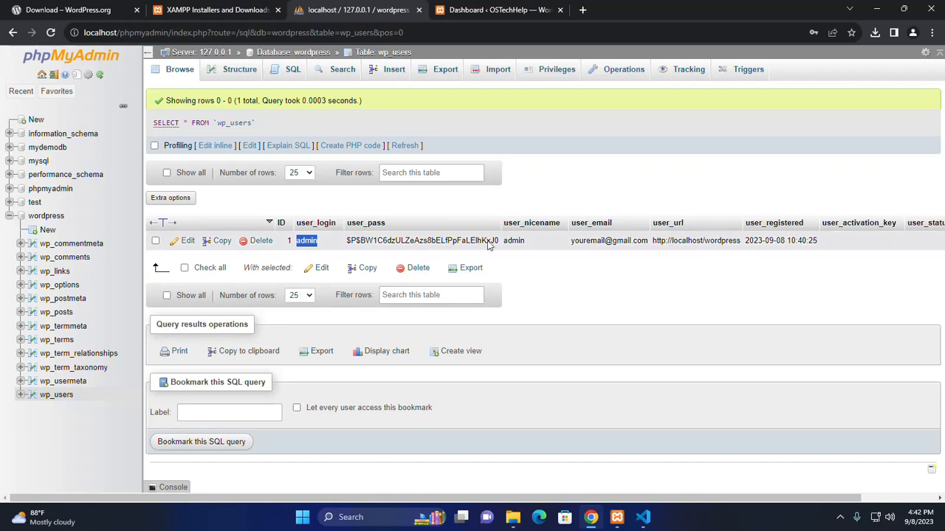
left_click(632, 167)
Step: Minimize Chrome and close VS Code and the File Explorer window
left_click(876, 9)
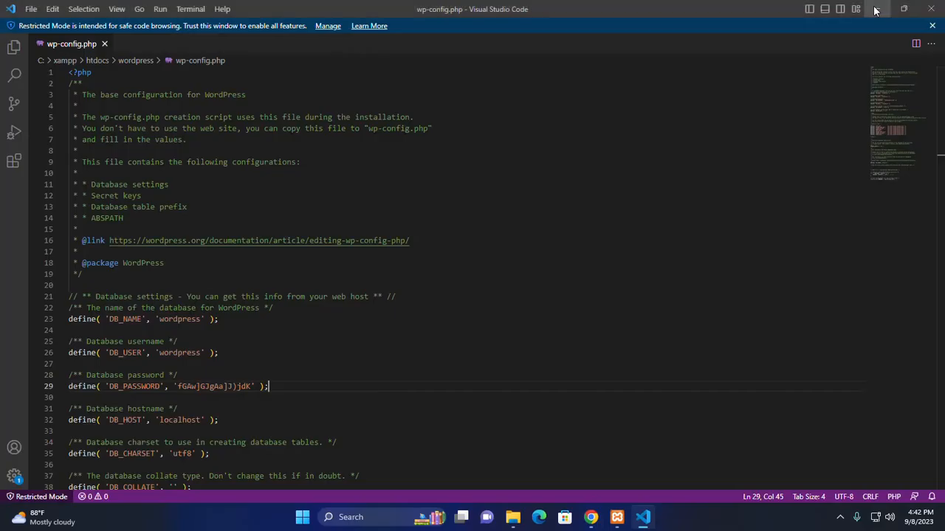
left_click(930, 7)
left_click(684, 238)
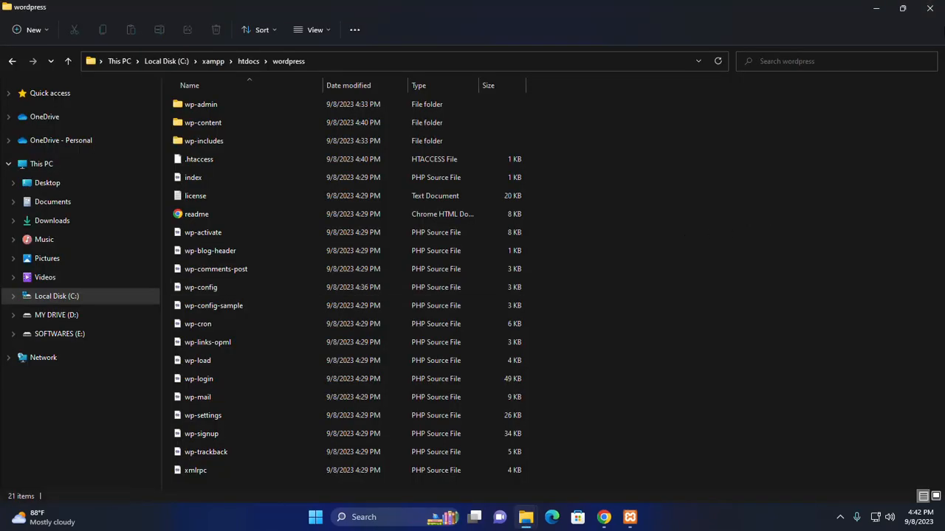
left_click(940, 6)
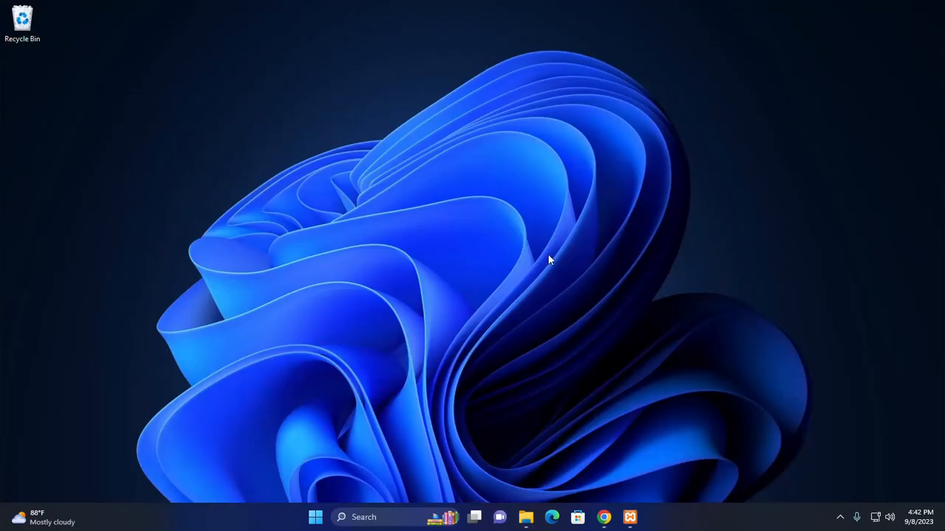